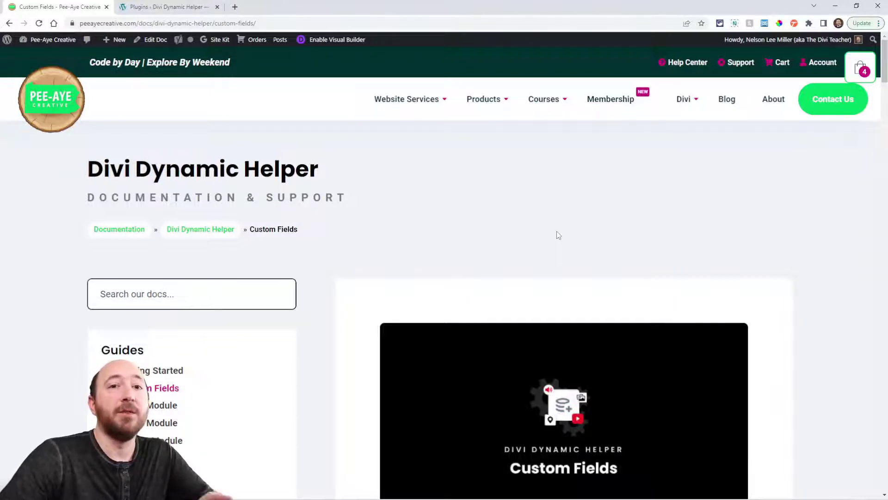
Scroll the Pee-Aye Creative docs to the text comparing built-in custom fields with plugins.
{"action": "scroll", "coordinate": [511, 253], "scroll_direction": "down", "scroll_amount": 1}
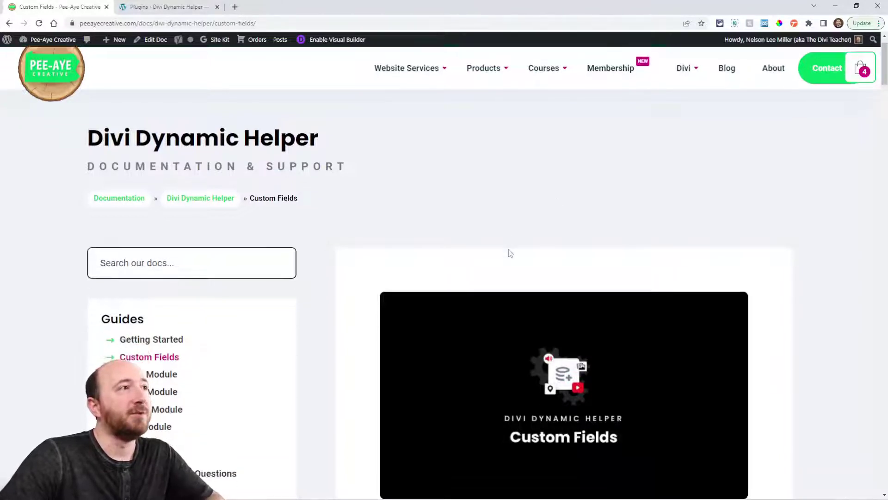
{"action": "scroll", "coordinate": [508, 250], "scroll_direction": "down", "scroll_amount": 6}
{"action": "scroll", "coordinate": [511, 246], "scroll_direction": "down", "scroll_amount": 1}
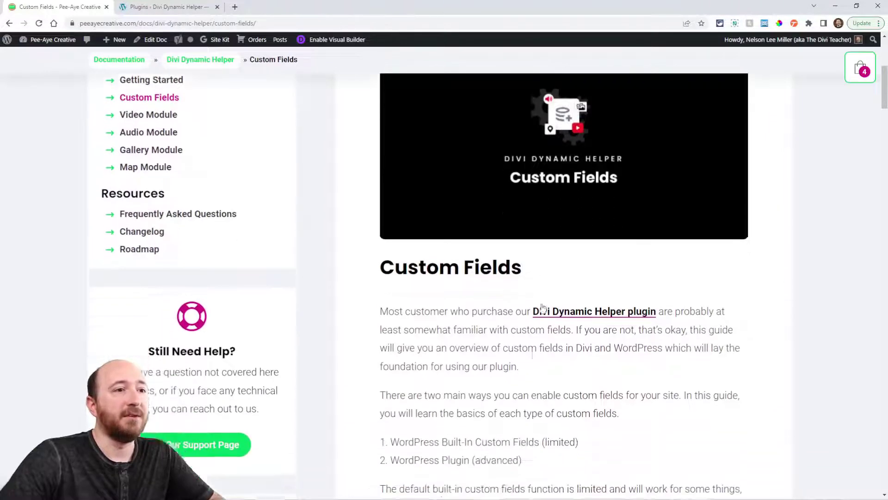
{"action": "scroll", "coordinate": [544, 308], "scroll_direction": "down", "scroll_amount": 5}
{"action": "scroll", "coordinate": [479, 272], "scroll_direction": "up", "scroll_amount": 1}
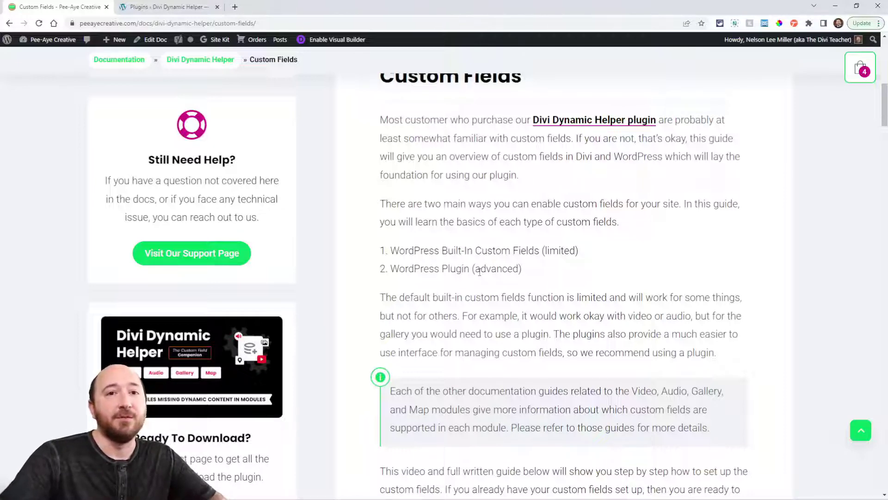
Skip further down the Pee-Aye Creative guide, ending on the WordPress Pages list.
{"action": "scroll", "coordinate": [480, 272], "scroll_direction": "down", "scroll_amount": 1}
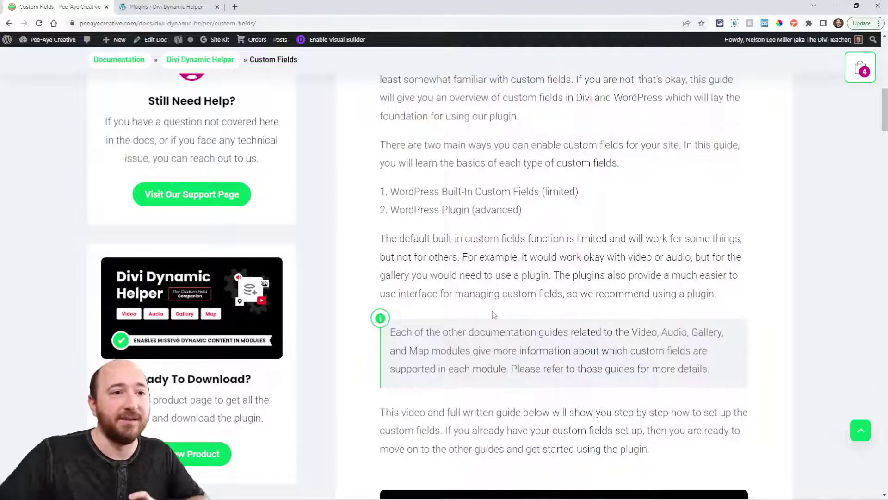
{"action": "left_click_drag", "start_coordinate": [885, 125], "coordinate": [885, 183]}
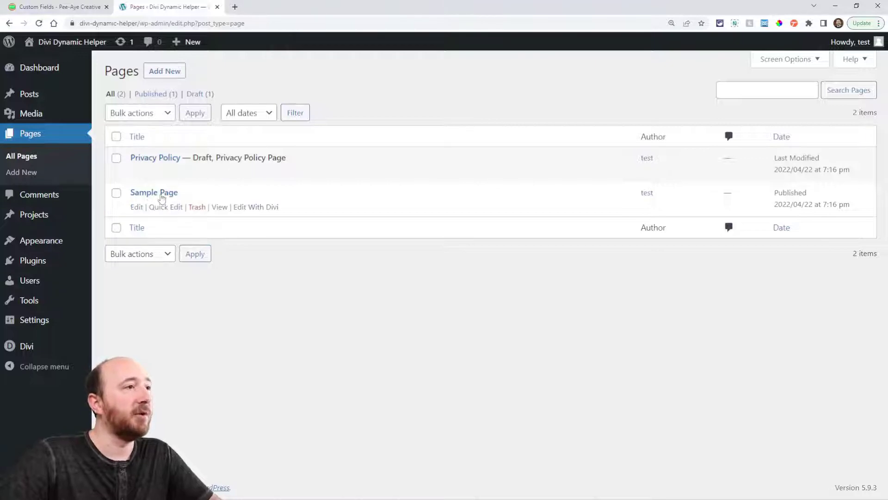
Edit Sample Page and turn on Custom fields under Preferences > Panels.
{"action": "left_click", "coordinate": [137, 208]}
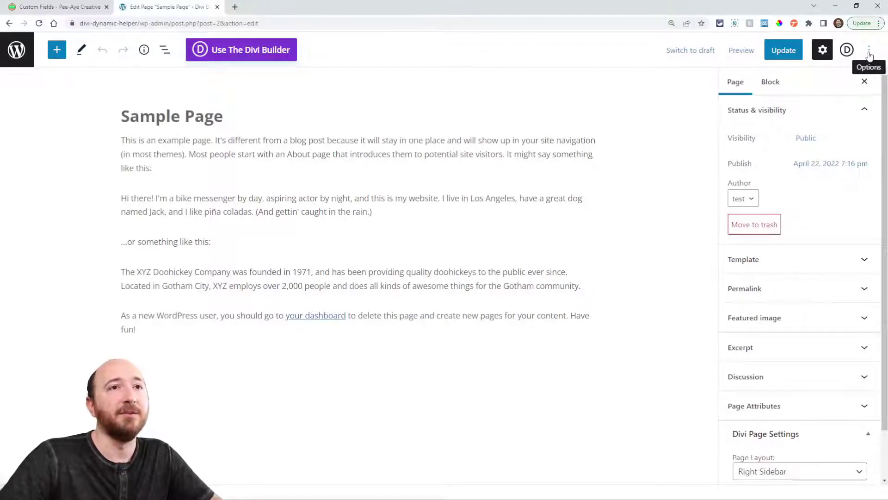
{"action": "left_click", "coordinate": [870, 51]}
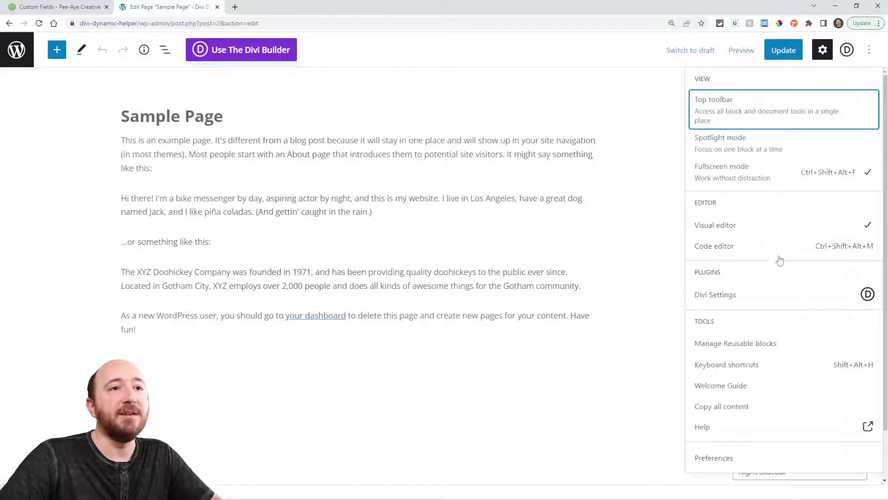
{"action": "left_click", "coordinate": [715, 459]}
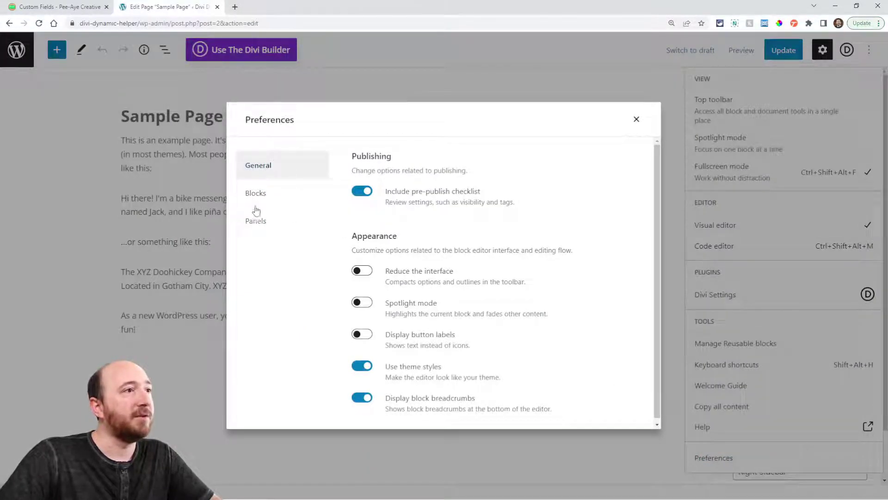
{"action": "left_click", "coordinate": [258, 224]}
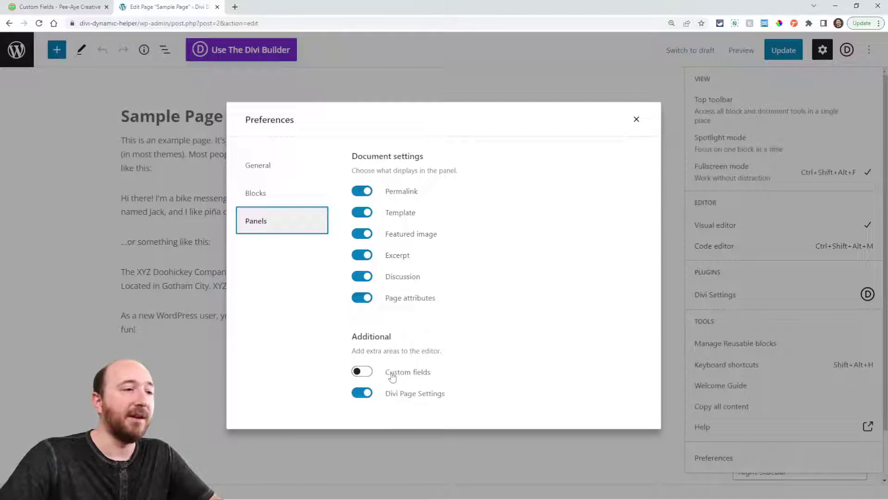
{"action": "left_click", "coordinate": [368, 374]}
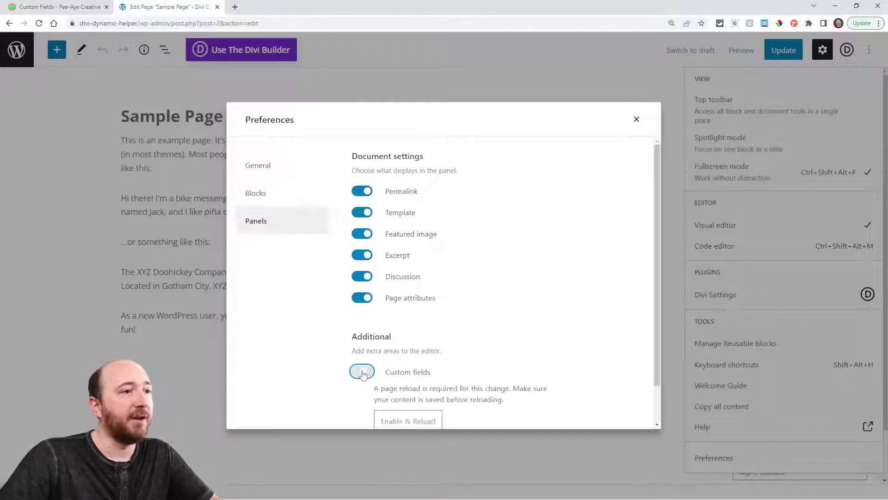
{"action": "scroll", "coordinate": [516, 345], "scroll_direction": "down", "scroll_amount": 1}
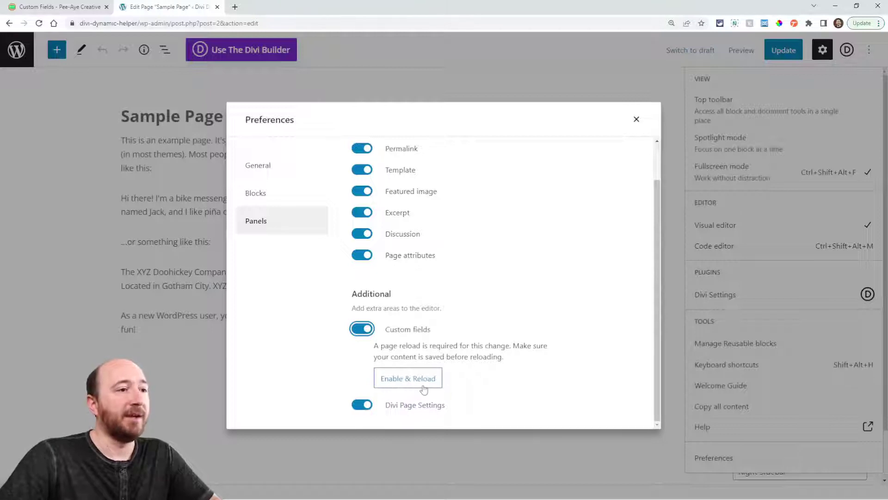
{"action": "left_click", "coordinate": [407, 382]}
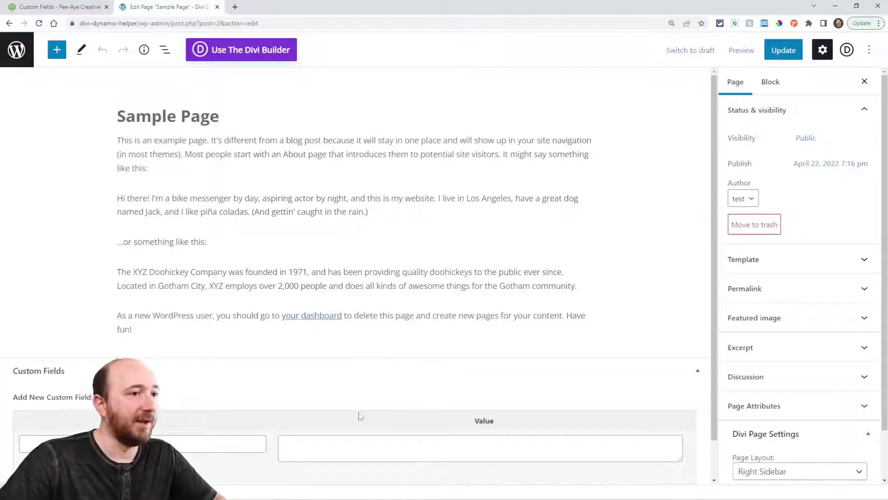
{"action": "scroll", "coordinate": [390, 396], "scroll_direction": "down", "scroll_amount": 1}
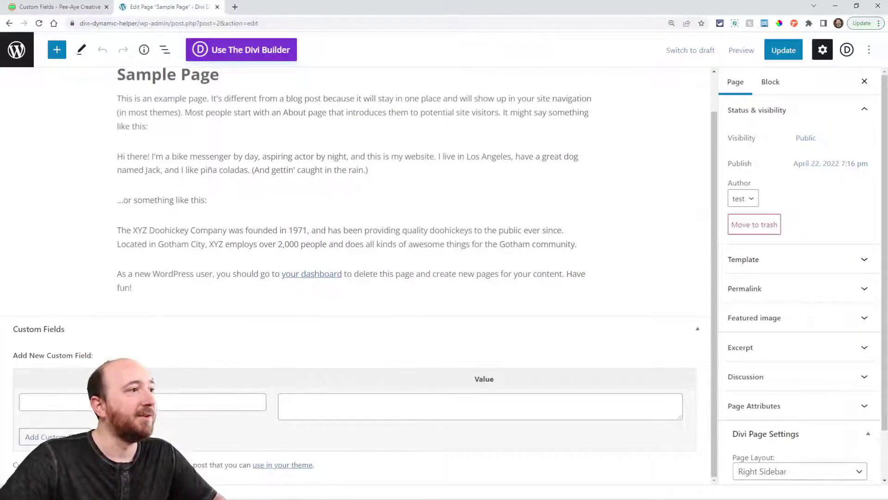
{"action": "left_click", "coordinate": [61, 405]}
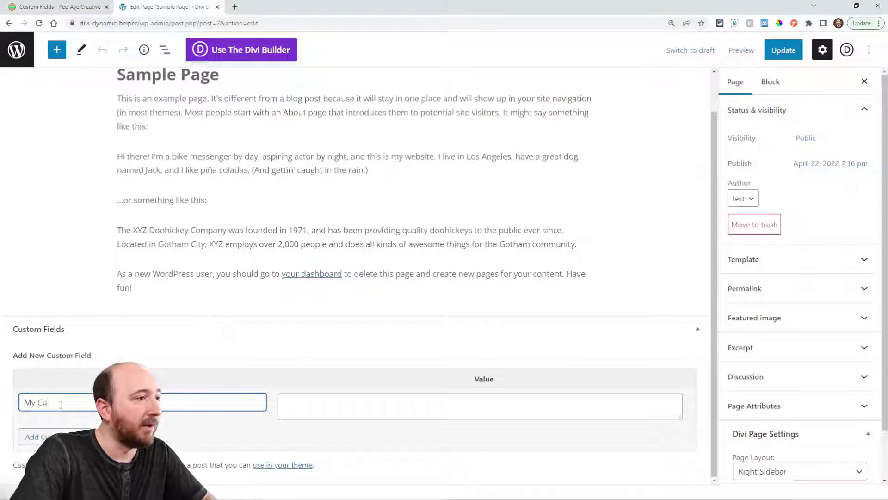
{"action": "type", "text": "My Custom field na"}
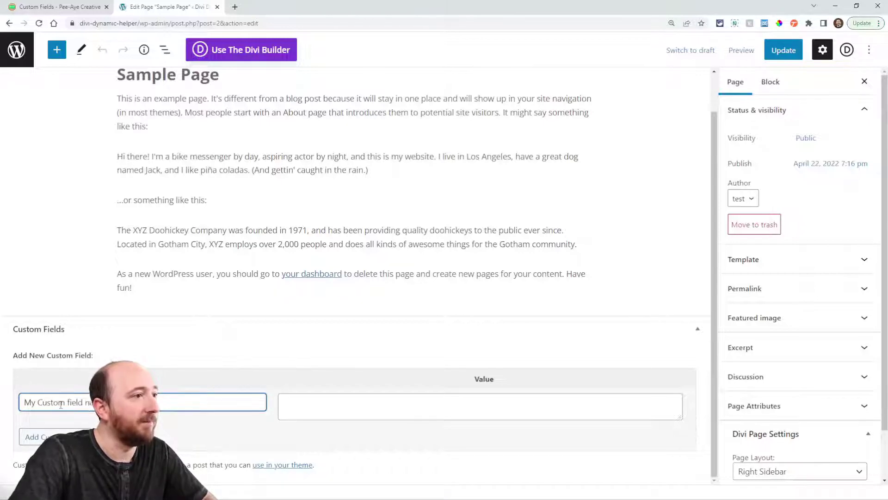
{"action": "left_click", "coordinate": [297, 408]}
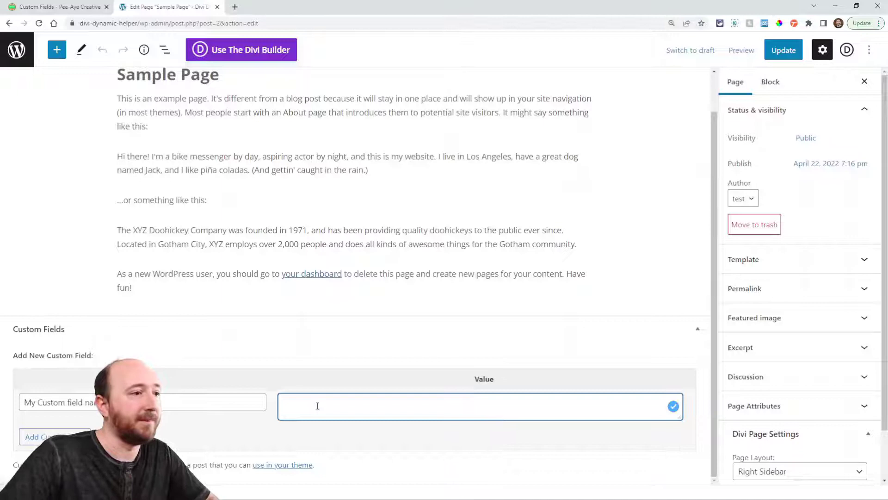
{"action": "type", "text": "https://youtu.be/gBh5x-C_Ow0"}
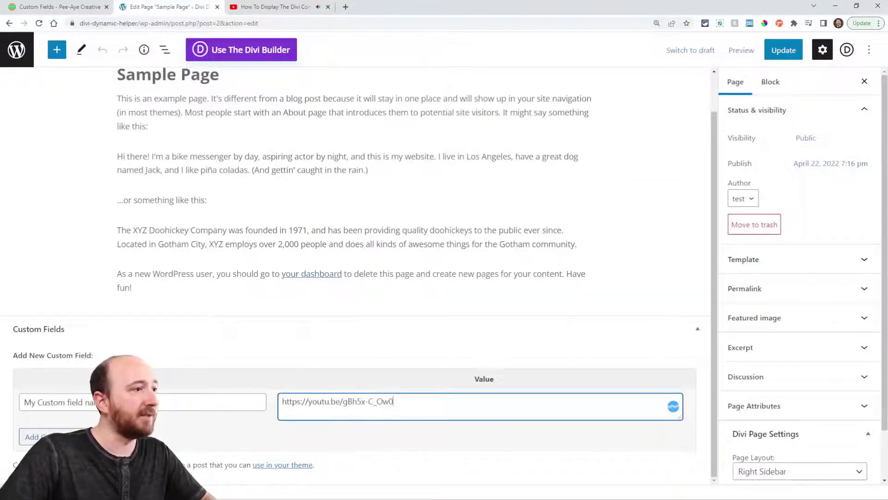
{"action": "left_click", "coordinate": [33, 437]}
Select the custom field's name, then return to the Pee-Aye Creative docs at Custom Field Plugins.
{"action": "scroll", "coordinate": [218, 414], "scroll_direction": "down", "scroll_amount": 2}
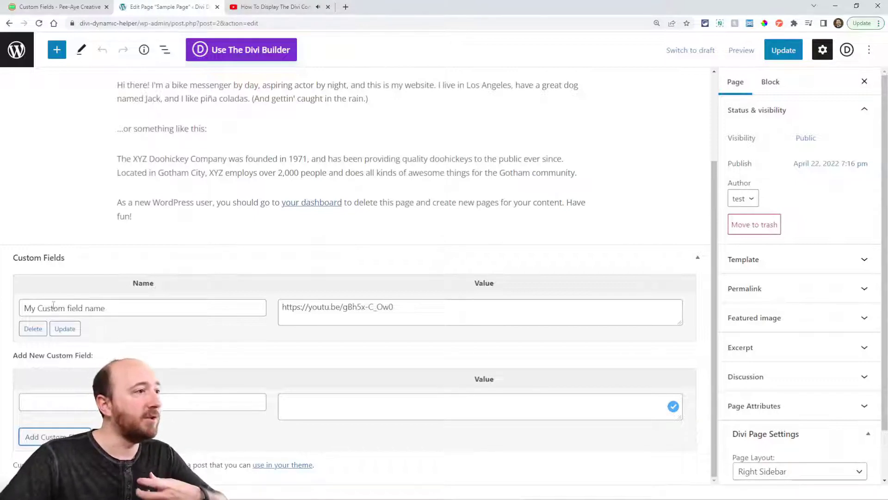
{"action": "left_click_drag", "start_coordinate": [106, 307], "coordinate": [19, 314]}
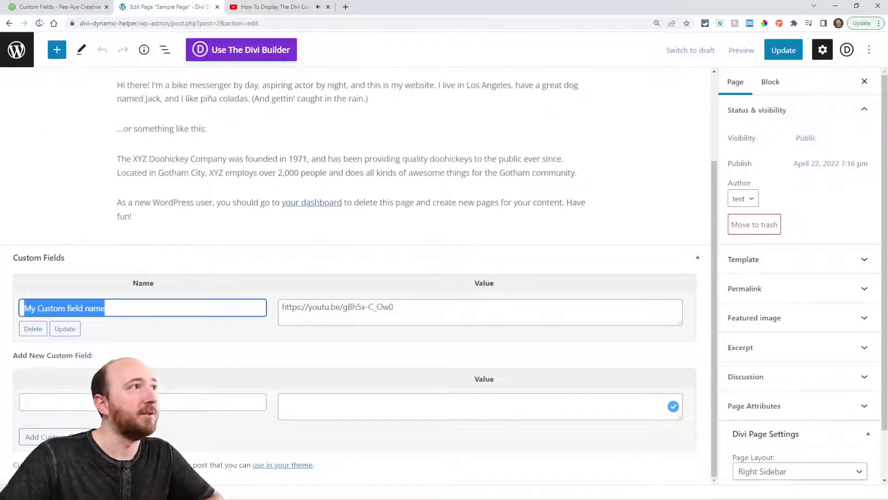
{"action": "left_click", "coordinate": [45, 8]}
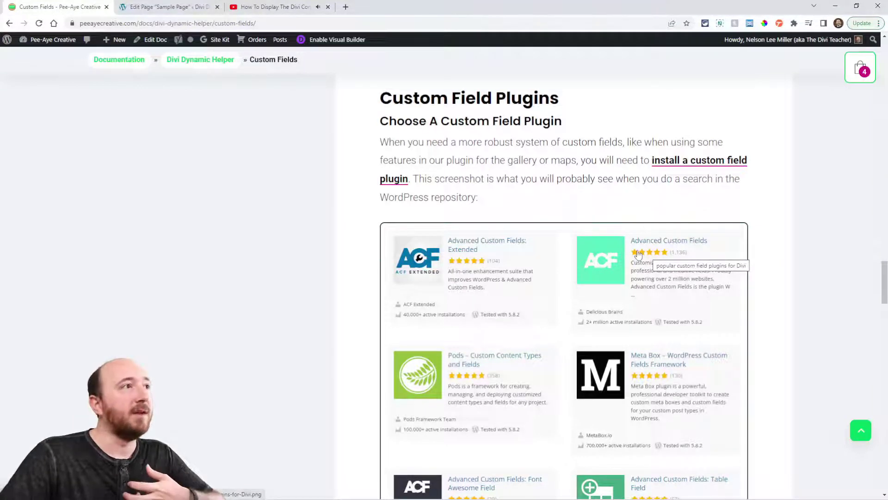
Search Plugins > Add New for 'custom fields'.
{"action": "left_click", "coordinate": [173, 8]}
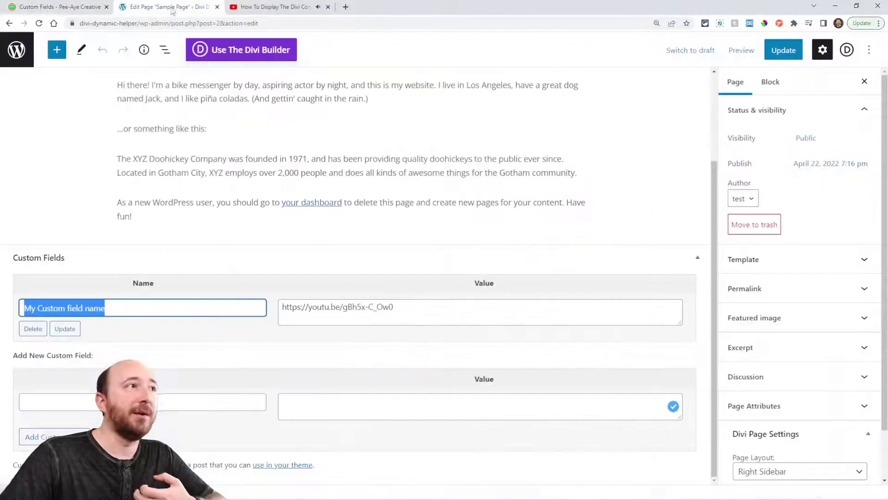
{"action": "left_click", "coordinate": [7, 55]}
{"action": "mouse_move", "coordinate": [28, 270]}
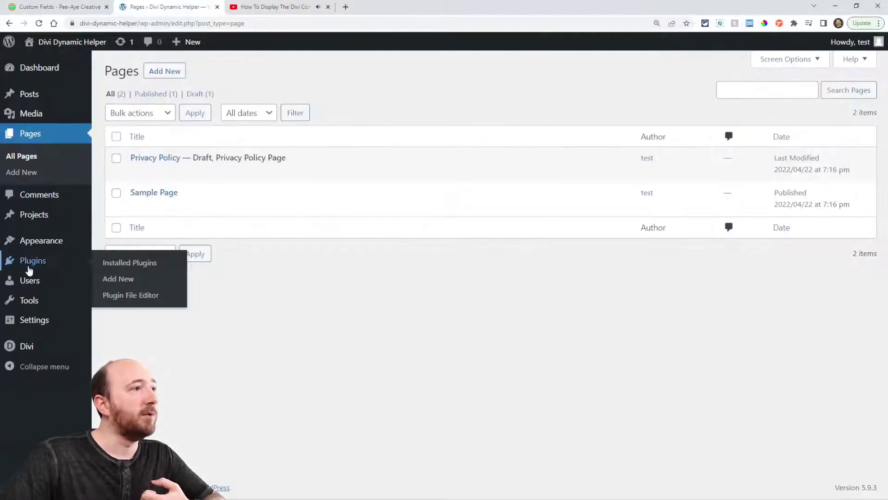
{"action": "left_click", "coordinate": [110, 279]}
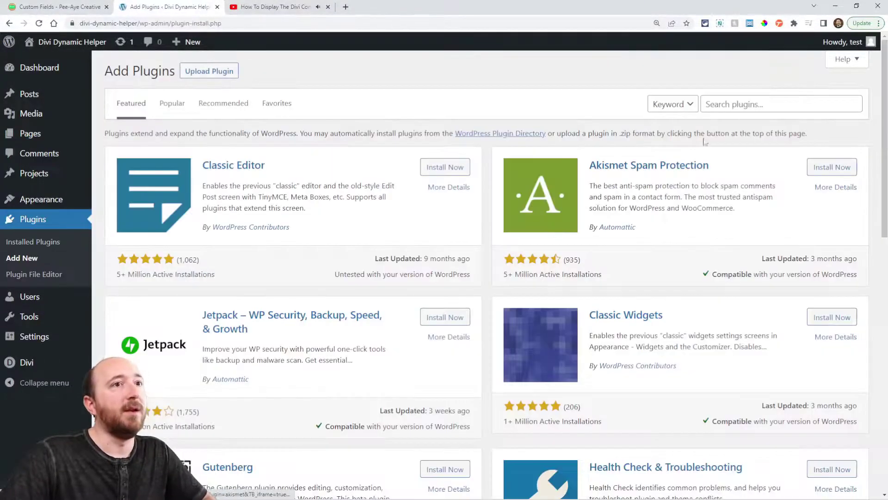
{"action": "left_click", "coordinate": [740, 104]}
{"action": "type", "text": "custom f"}
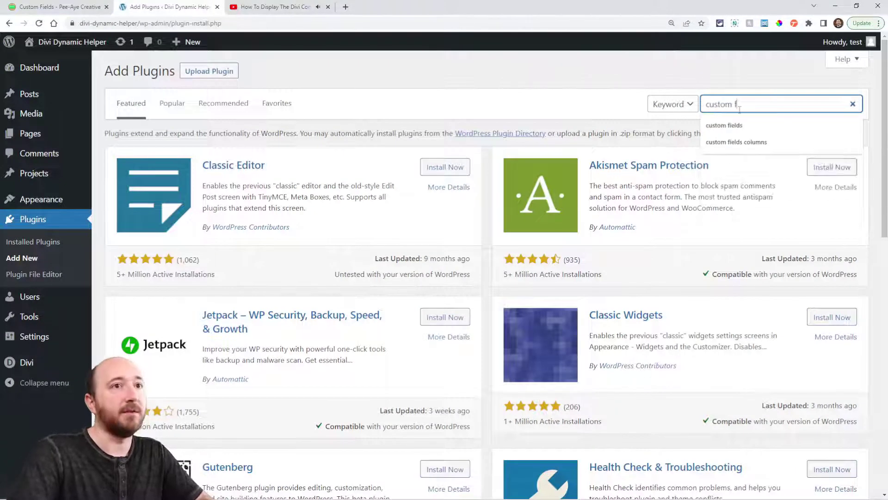
{"action": "type", "text": "ields"}
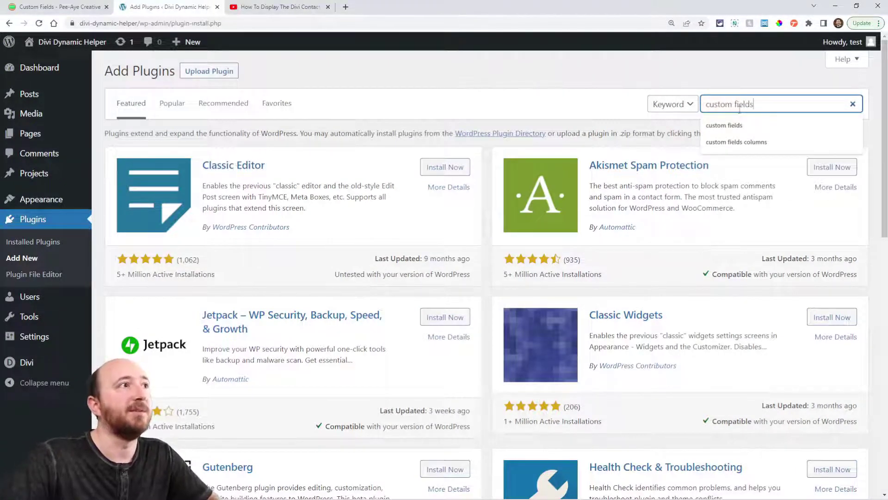
{"action": "key", "text": "Return"}
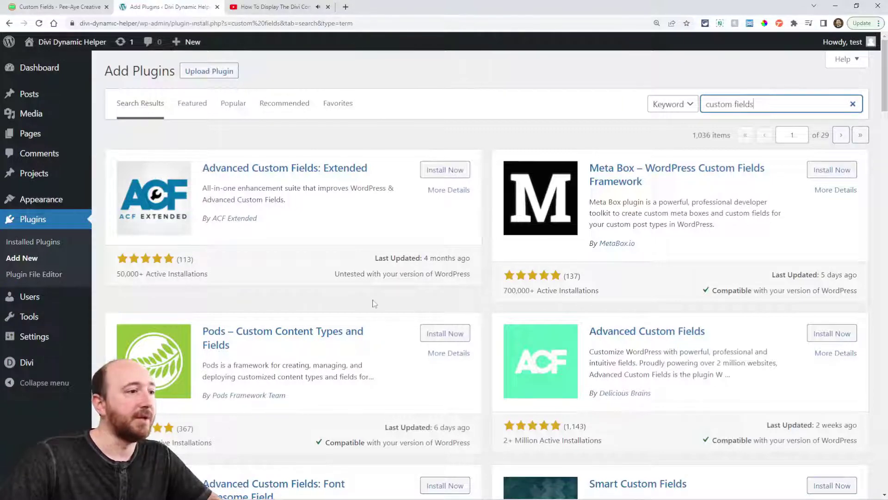
Install and activate the Advanced Custom Fields plugin from the search results.
{"action": "scroll", "coordinate": [373, 305], "scroll_direction": "down", "scroll_amount": 4}
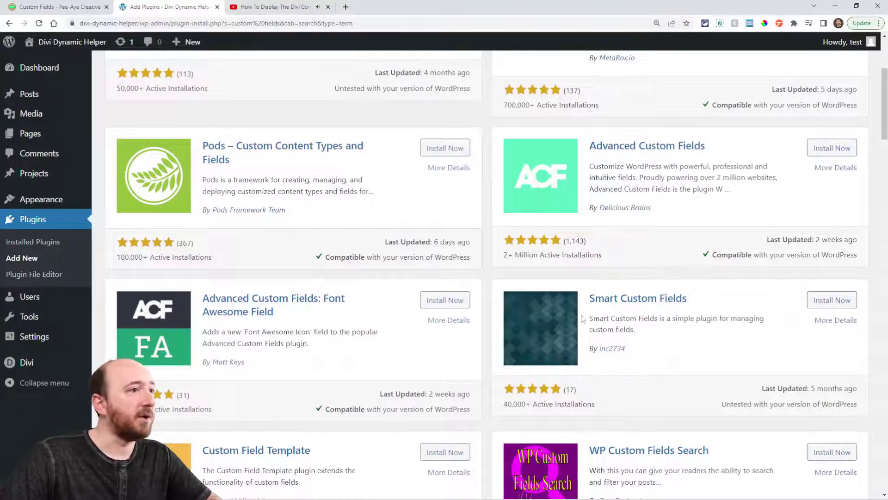
{"action": "scroll", "coordinate": [361, 319], "scroll_direction": "down", "scroll_amount": 7}
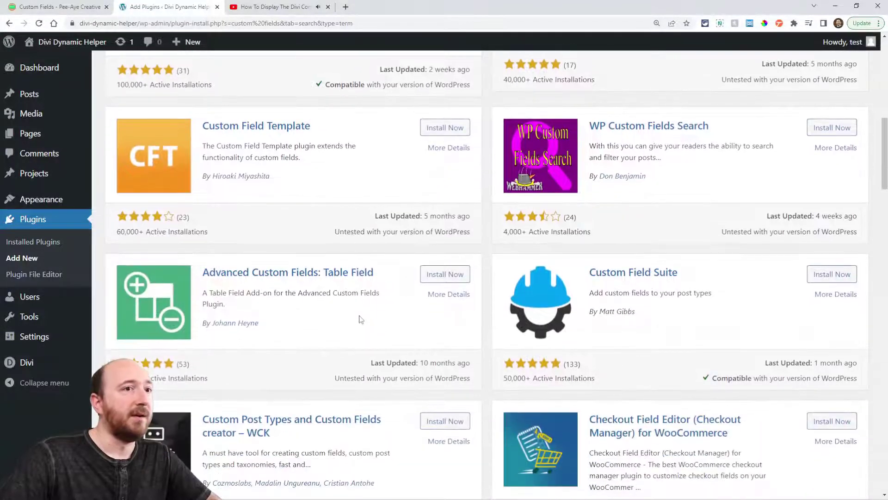
{"action": "scroll", "coordinate": [513, 283], "scroll_direction": "down", "scroll_amount": 3}
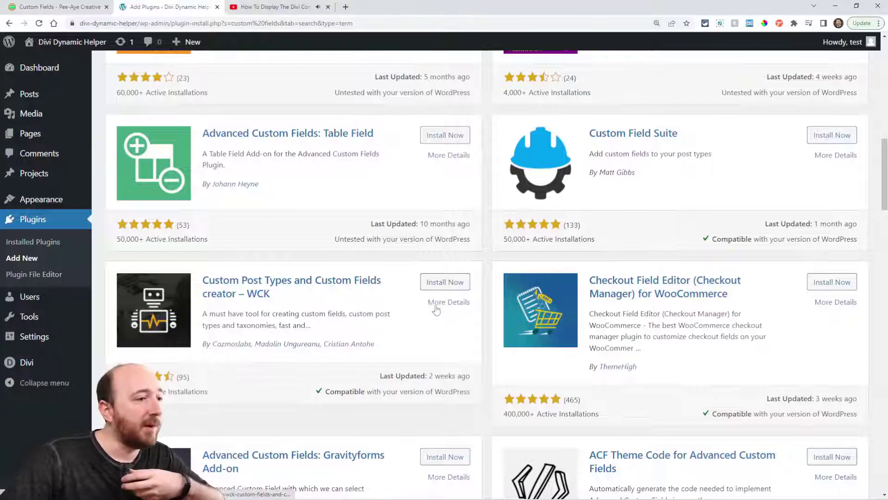
{"action": "scroll", "coordinate": [426, 316], "scroll_direction": "down", "scroll_amount": 5}
{"action": "scroll", "coordinate": [425, 315], "scroll_direction": "up", "scroll_amount": 12}
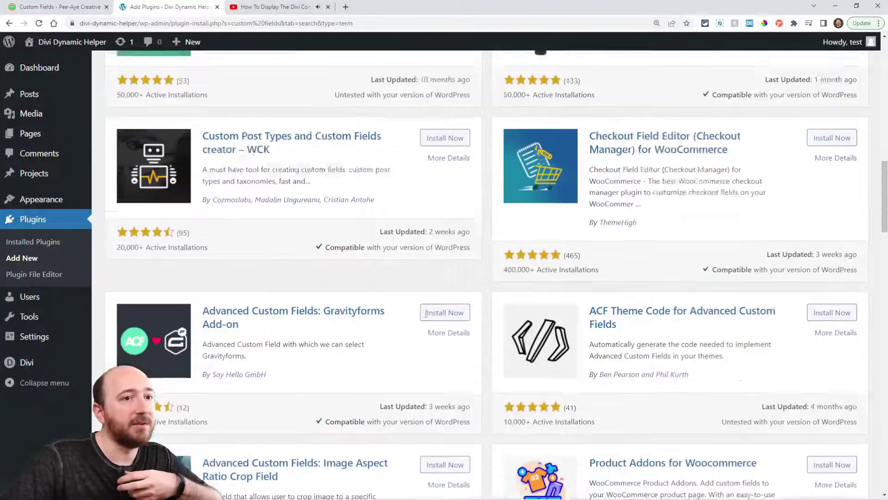
{"action": "scroll", "coordinate": [426, 315], "scroll_direction": "up", "scroll_amount": 6}
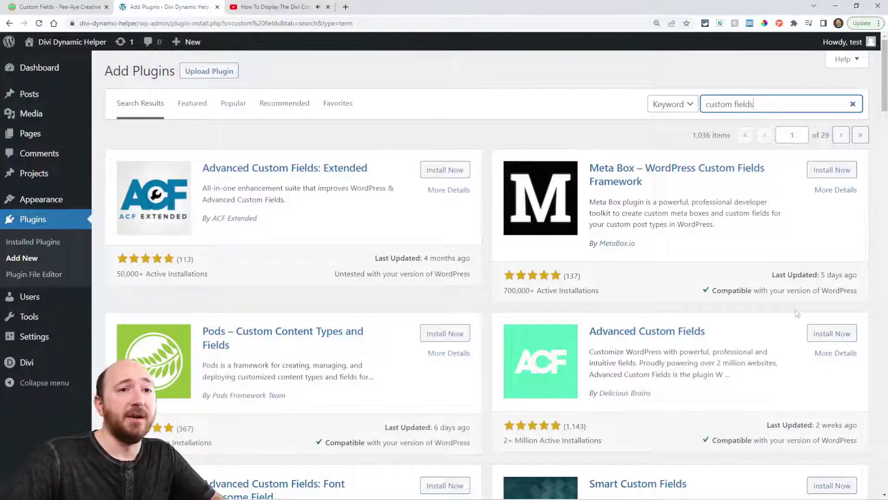
{"action": "left_click", "coordinate": [829, 337]}
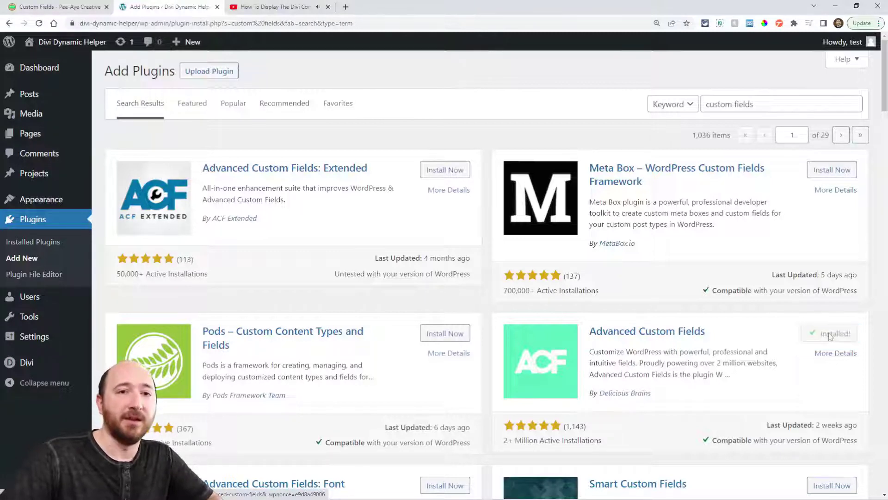
{"action": "left_click", "coordinate": [827, 333]}
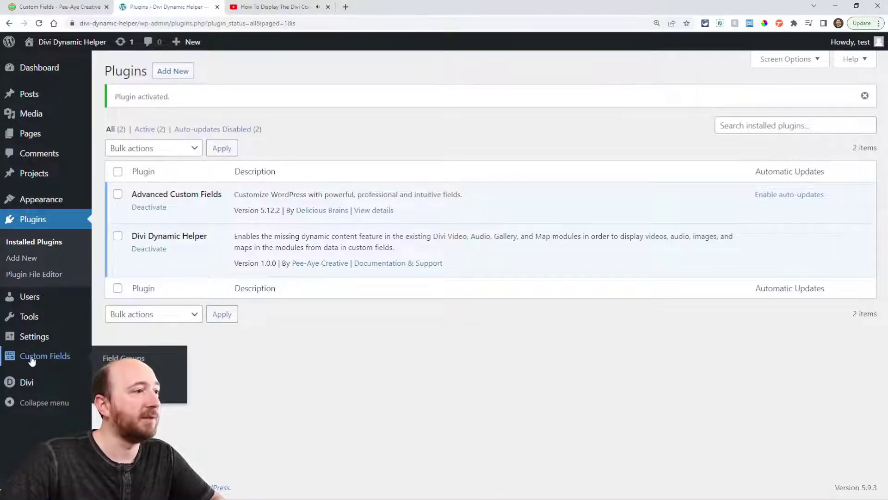
Under Custom Fields > Field Groups, create a new field group.
{"action": "left_click", "coordinate": [31, 360]}
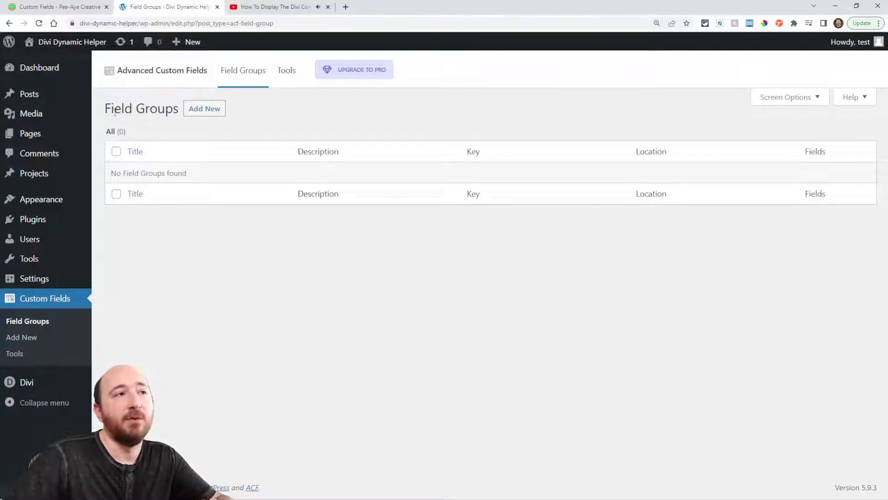
{"action": "left_click", "coordinate": [198, 113]}
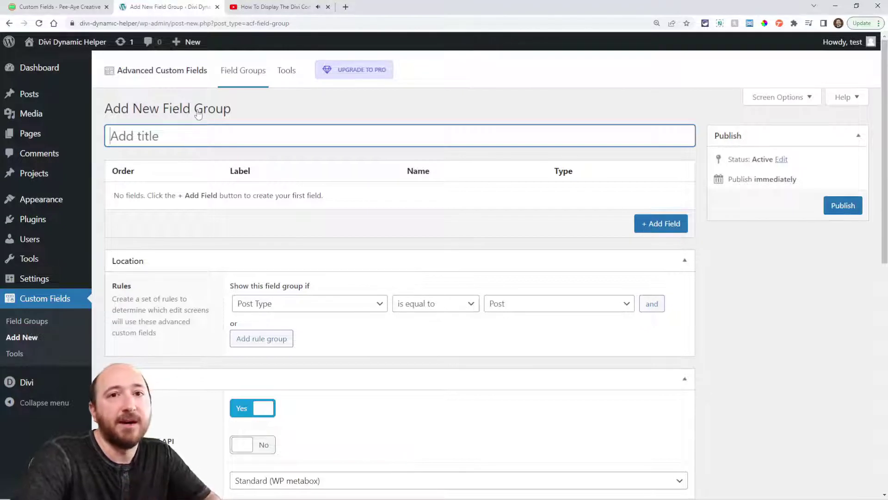
Title the group 'Divi Dynamic Helper' and add a Url field labelled 'YouTube Video'.
{"action": "type", "text": "Divi Dynamic Helper"}
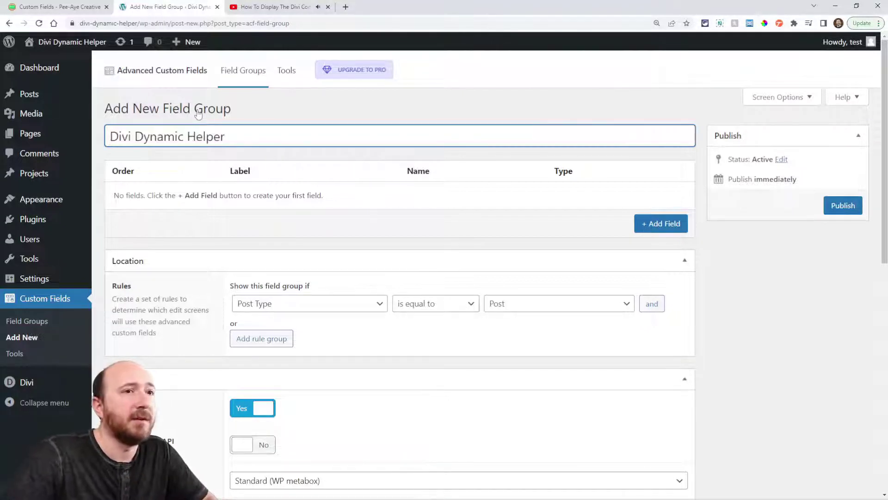
{"action": "left_click", "coordinate": [650, 227]}
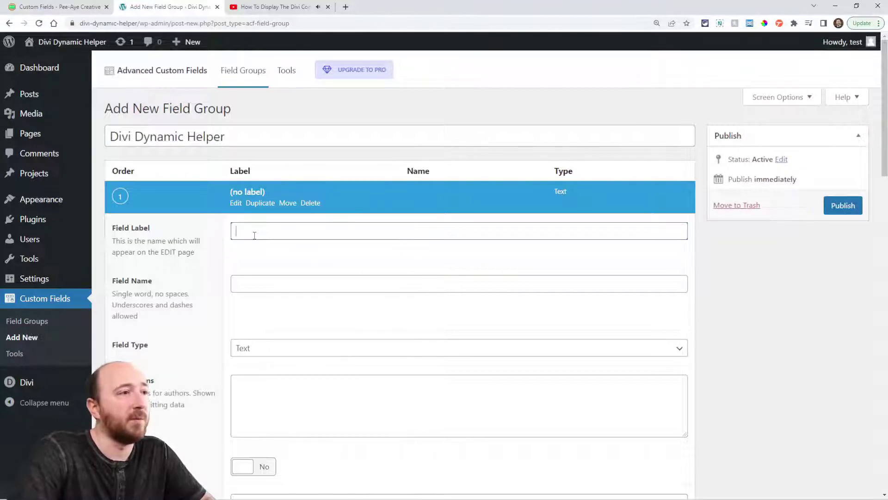
{"action": "type", "text": "YouTube "}
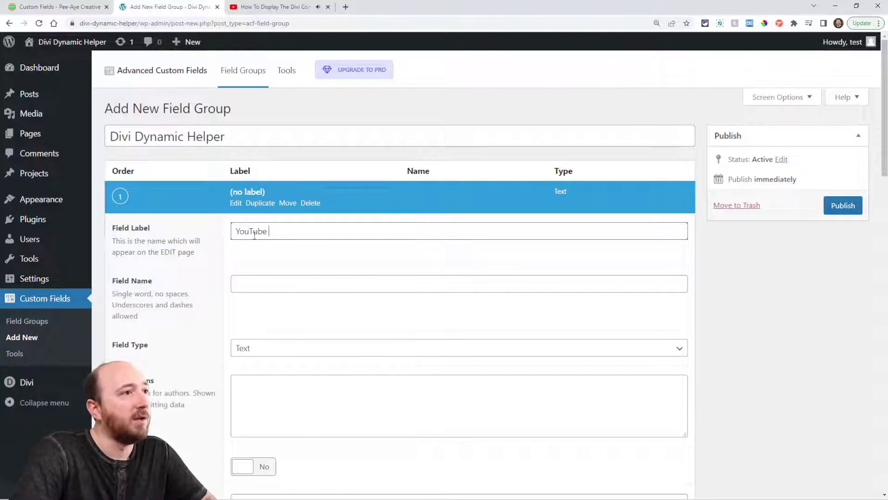
{"action": "type", "text": "Video"}
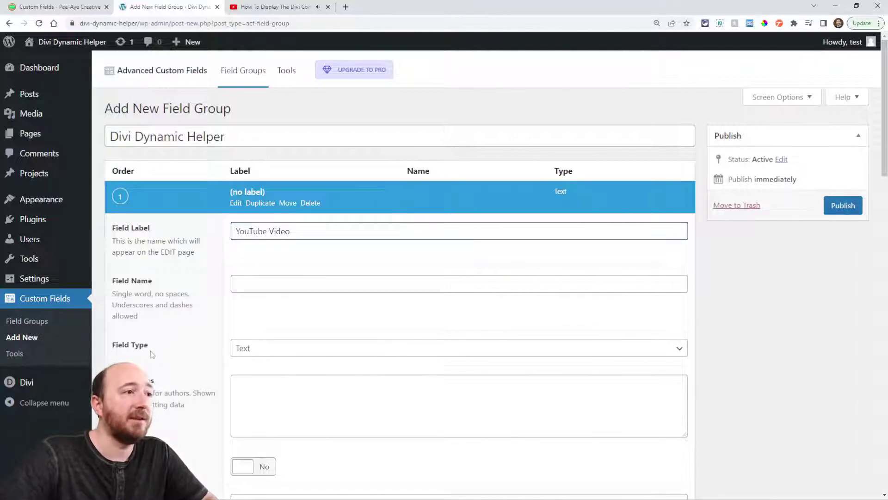
{"action": "left_click", "coordinate": [263, 353]}
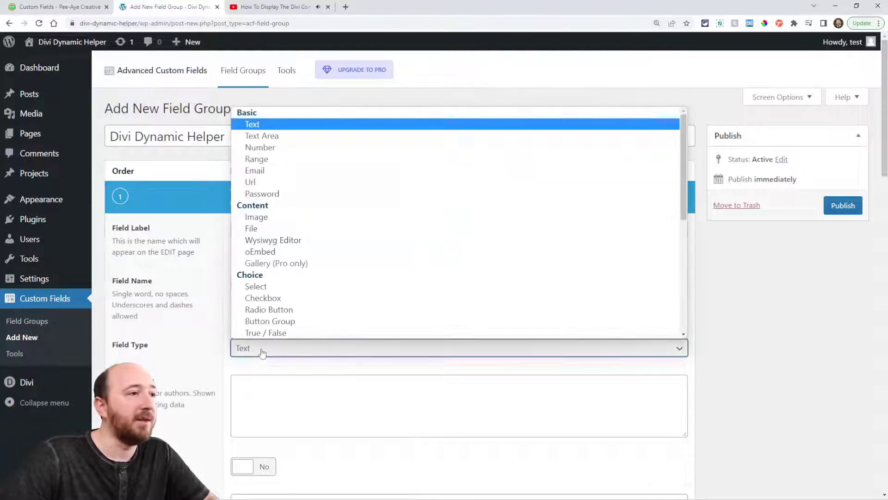
{"action": "left_click", "coordinate": [266, 184]}
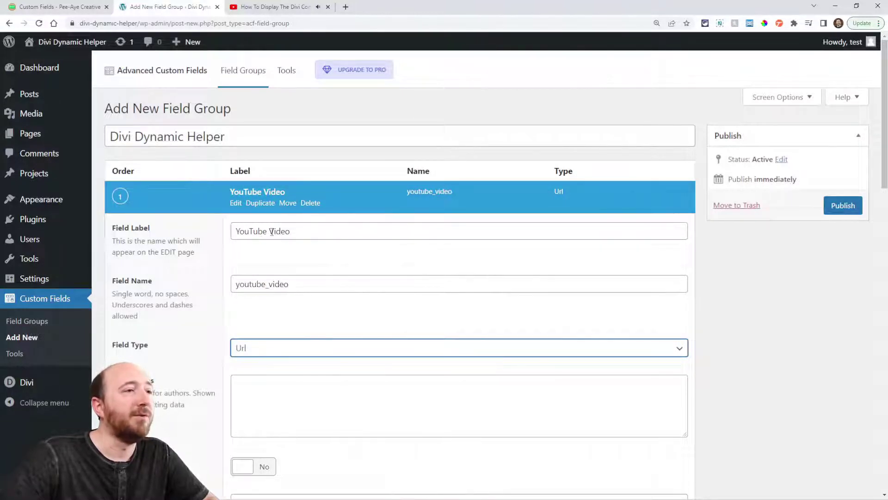
Check the field's auto-generated name youtube_video and its YouTube Video label.
{"action": "scroll", "coordinate": [209, 311], "scroll_direction": "down", "scroll_amount": 3}
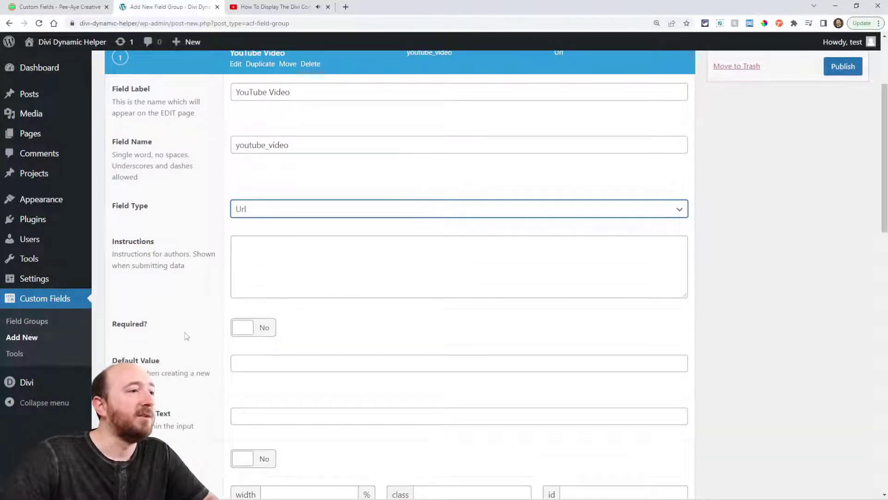
{"action": "scroll", "coordinate": [163, 327], "scroll_direction": "down", "scroll_amount": 3}
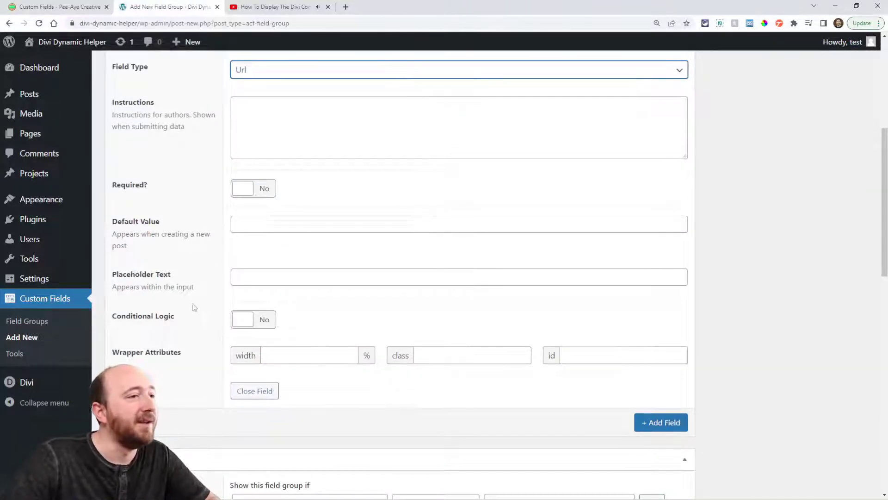
{"action": "scroll", "coordinate": [273, 333], "scroll_direction": "down", "scroll_amount": 1}
{"action": "scroll", "coordinate": [277, 333], "scroll_direction": "up", "scroll_amount": 5}
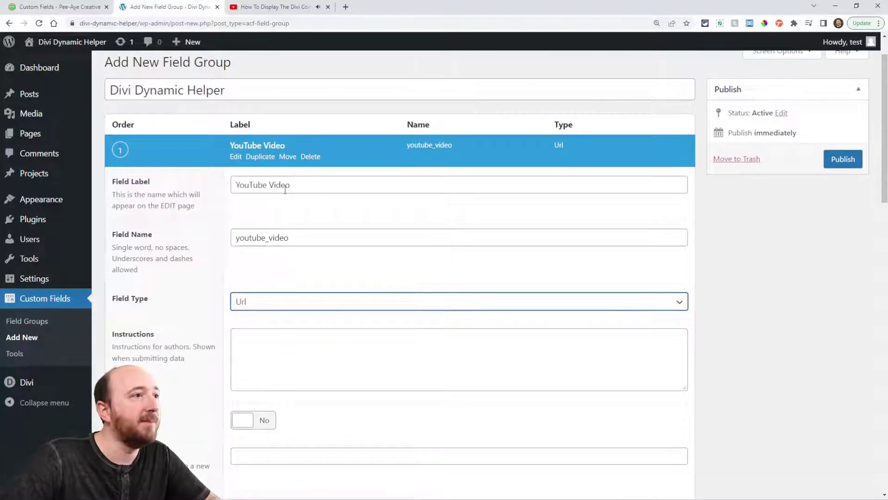
{"action": "left_click_drag", "start_coordinate": [306, 238], "coordinate": [200, 285]}
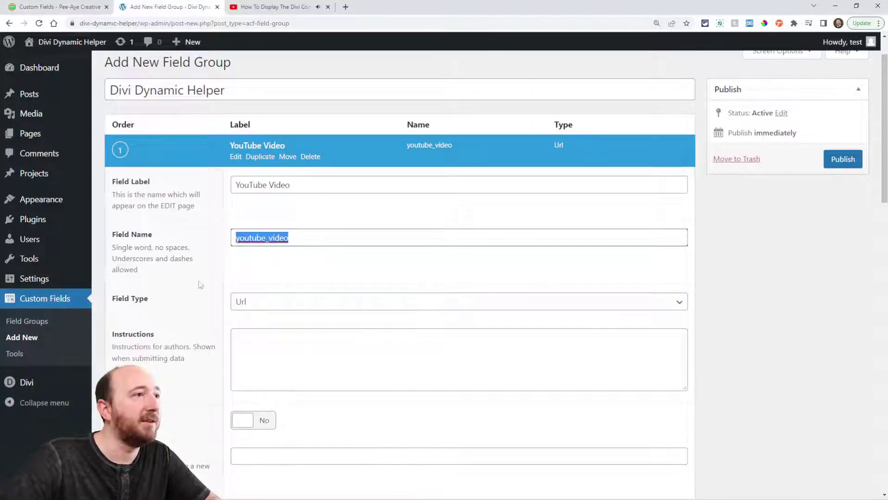
{"action": "left_click_drag", "start_coordinate": [297, 187], "coordinate": [232, 186]}
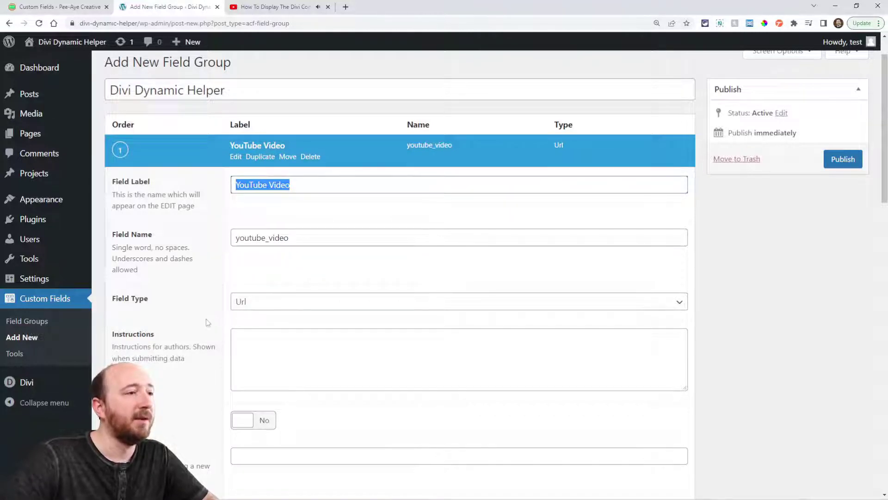
Set the location rule to Post Type is equal to Page.
{"action": "left_click", "coordinate": [221, 317]}
{"action": "scroll", "coordinate": [283, 300], "scroll_direction": "down", "scroll_amount": 6}
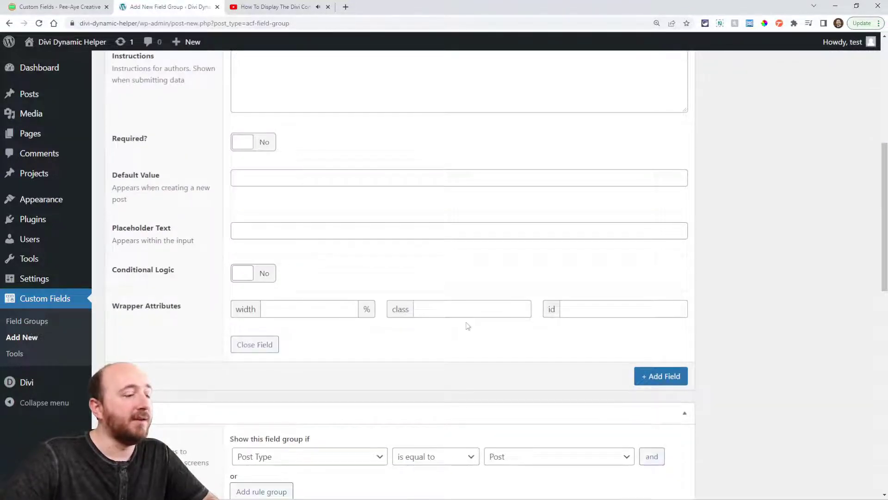
{"action": "scroll", "coordinate": [468, 327], "scroll_direction": "down", "scroll_amount": 5}
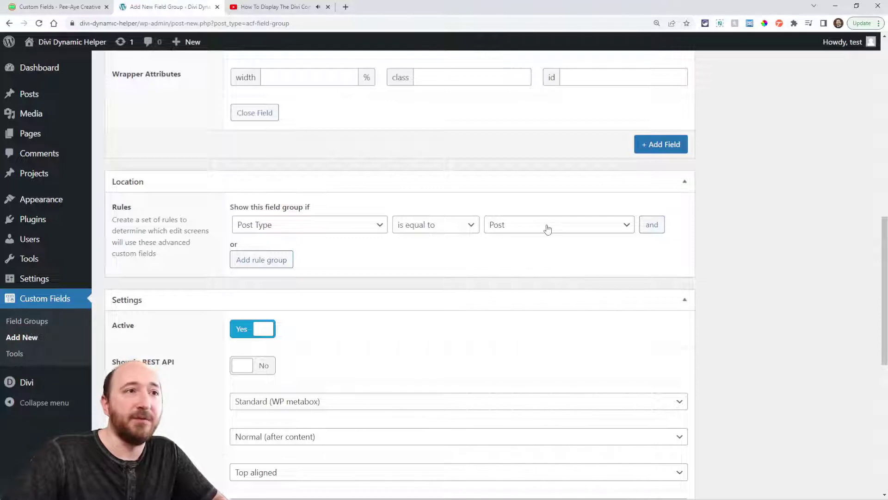
{"action": "left_click", "coordinate": [523, 227]}
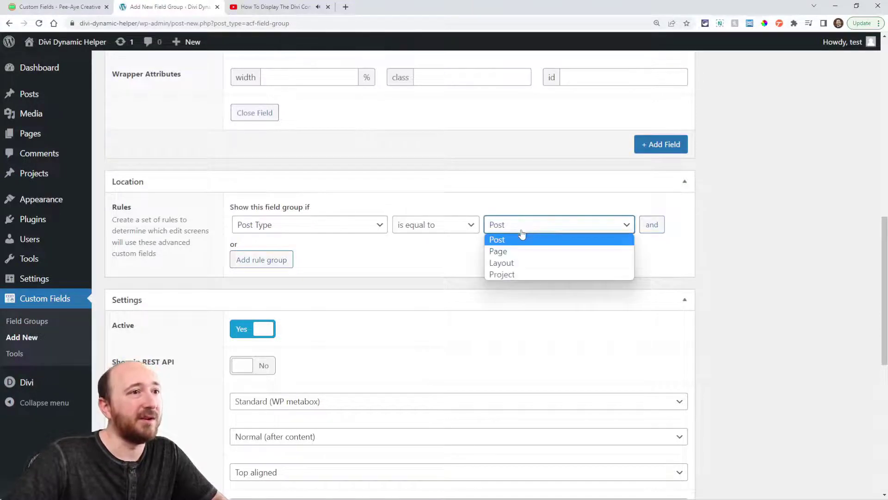
{"action": "left_click", "coordinate": [505, 250]}
{"action": "left_click", "coordinate": [271, 227]}
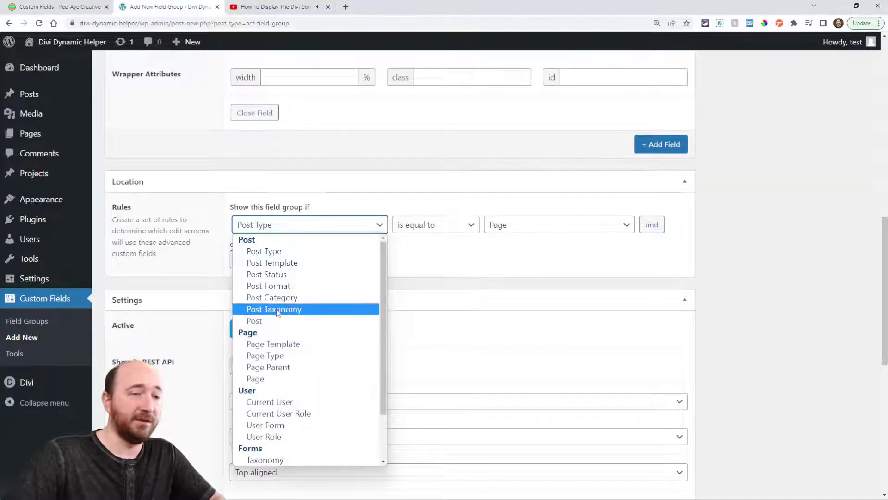
{"action": "scroll", "coordinate": [278, 301], "scroll_direction": "down", "scroll_amount": 2}
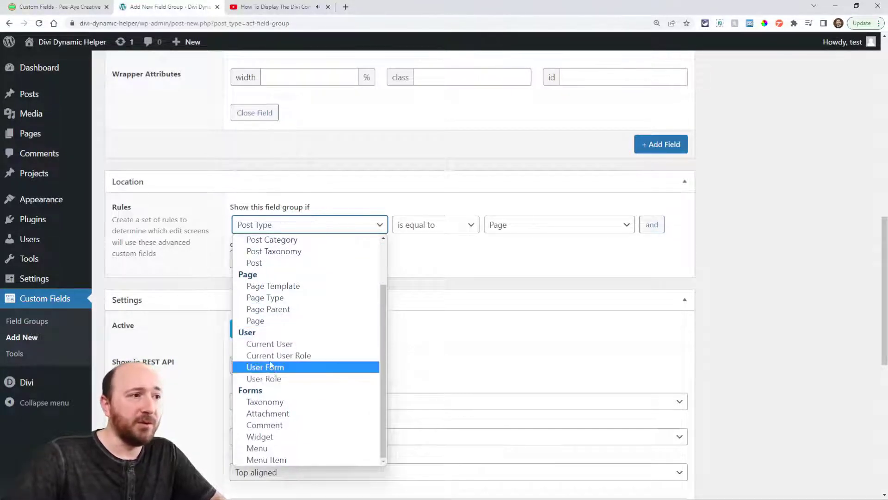
{"action": "scroll", "coordinate": [274, 366], "scroll_direction": "up", "scroll_amount": 2}
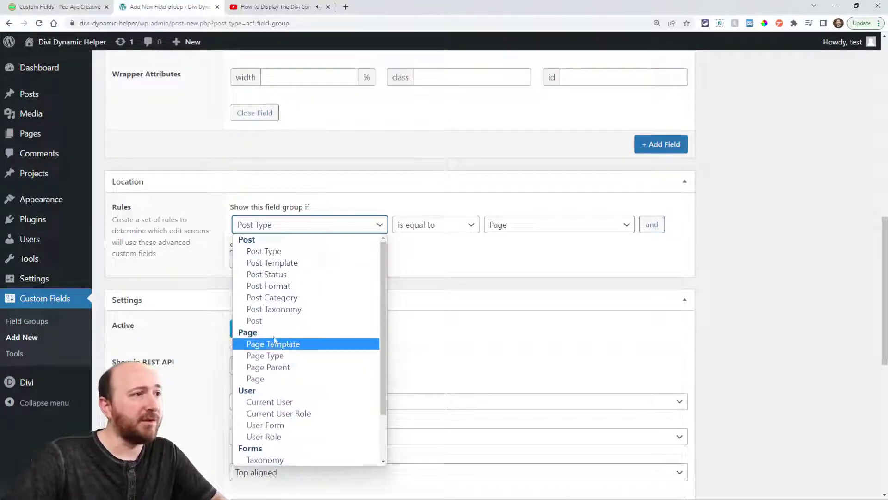
{"action": "left_click", "coordinate": [447, 252]}
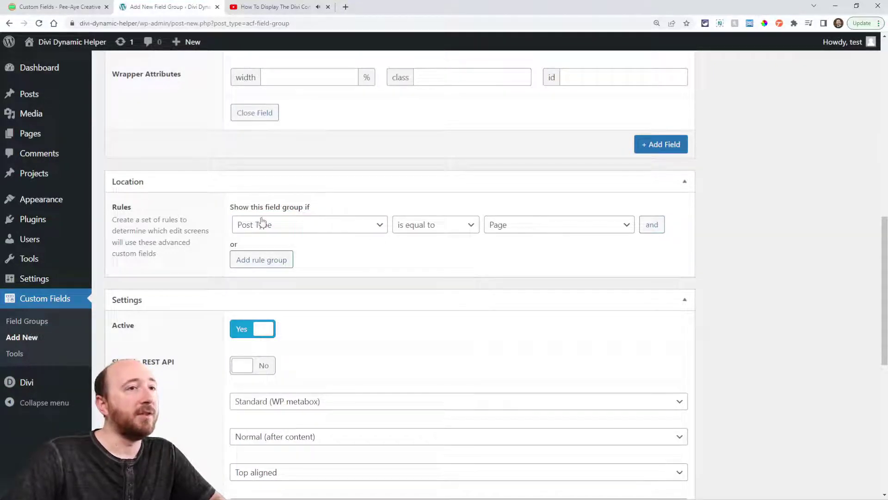
Collapse the YouTube Video field's settings.
{"action": "scroll", "coordinate": [234, 209], "scroll_direction": "up", "scroll_amount": 5}
{"action": "scroll", "coordinate": [234, 210], "scroll_direction": "up", "scroll_amount": 7}
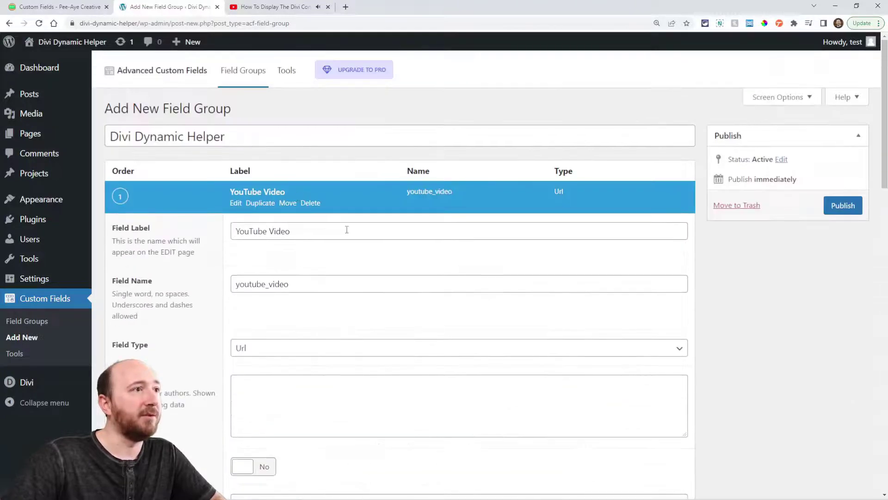
{"action": "left_click", "coordinate": [258, 192]}
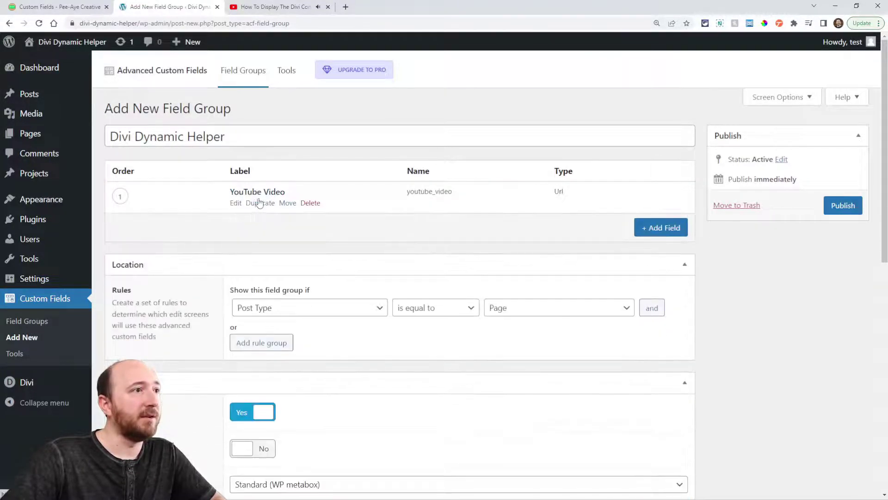
{"action": "scroll", "coordinate": [318, 156], "scroll_direction": "down", "scroll_amount": 2}
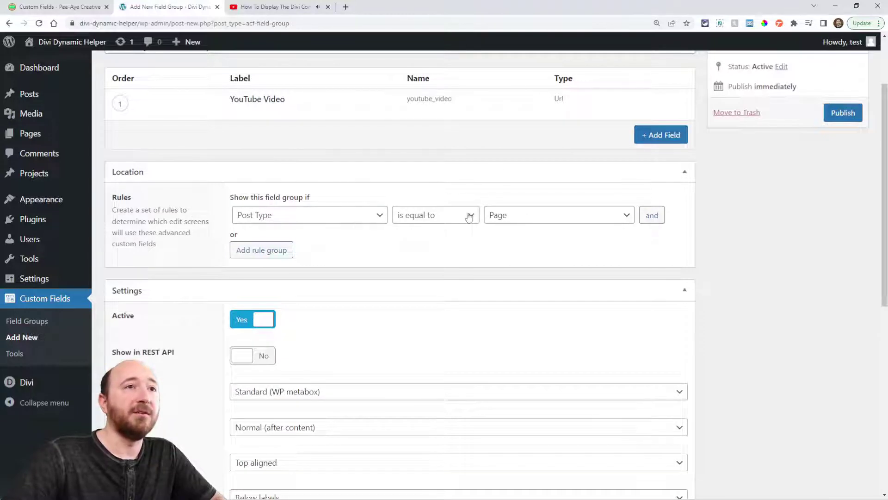
{"action": "scroll", "coordinate": [468, 236], "scroll_direction": "up", "scroll_amount": 2}
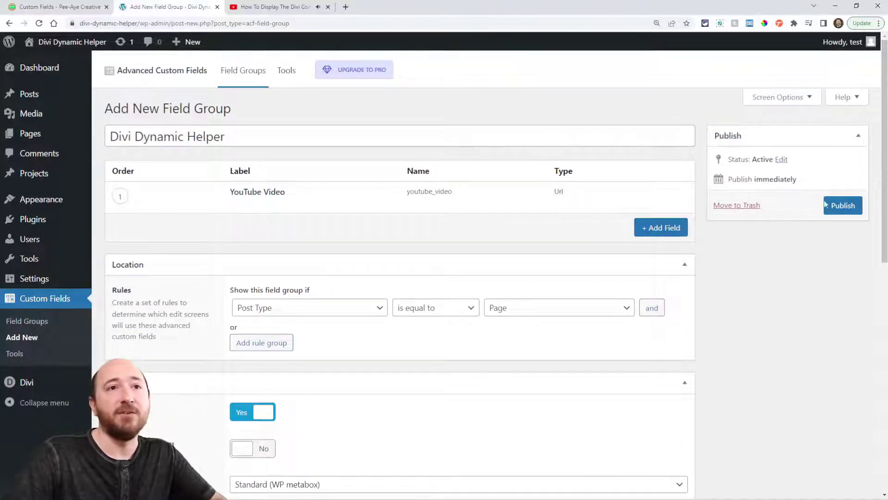
Publish the Divi Dynamic Helper field group, then open the Sample Page from All Pages for editing.
{"action": "left_click", "coordinate": [828, 206]}
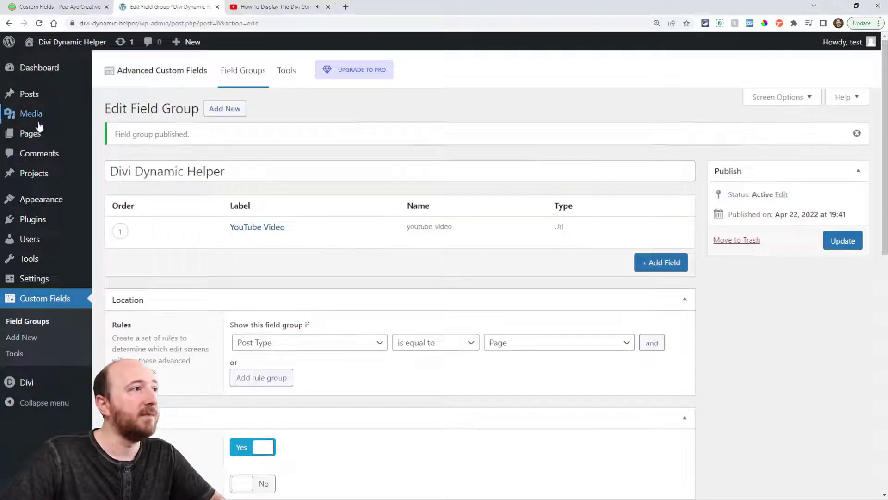
{"action": "mouse_move", "coordinate": [39, 134]}
{"action": "left_click", "coordinate": [111, 134]}
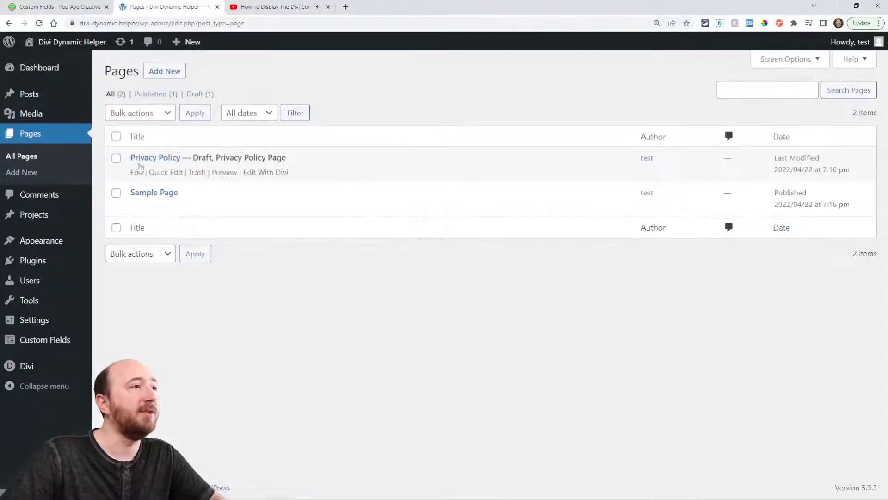
{"action": "left_click", "coordinate": [137, 207]}
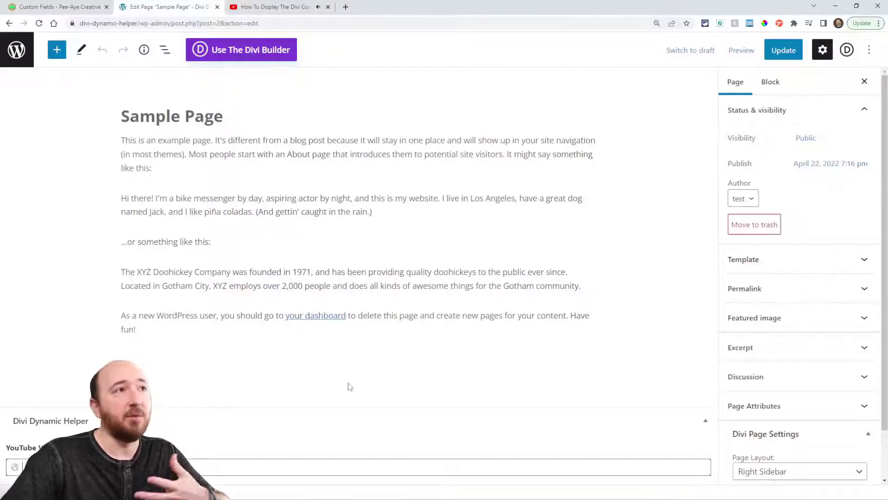
Save the Sample Page, then add a second field labelled 'Gallery' of type Group.
{"action": "mouse_move", "coordinate": [359, 301]}
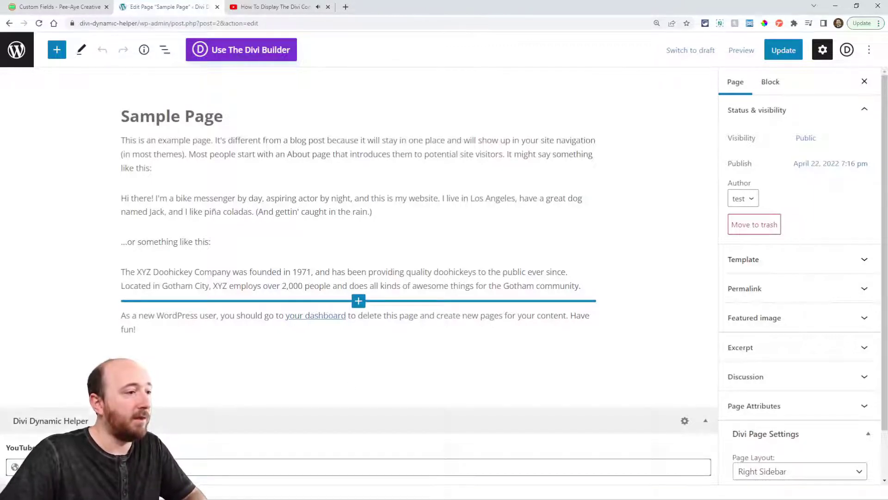
{"action": "left_click", "coordinate": [780, 54]}
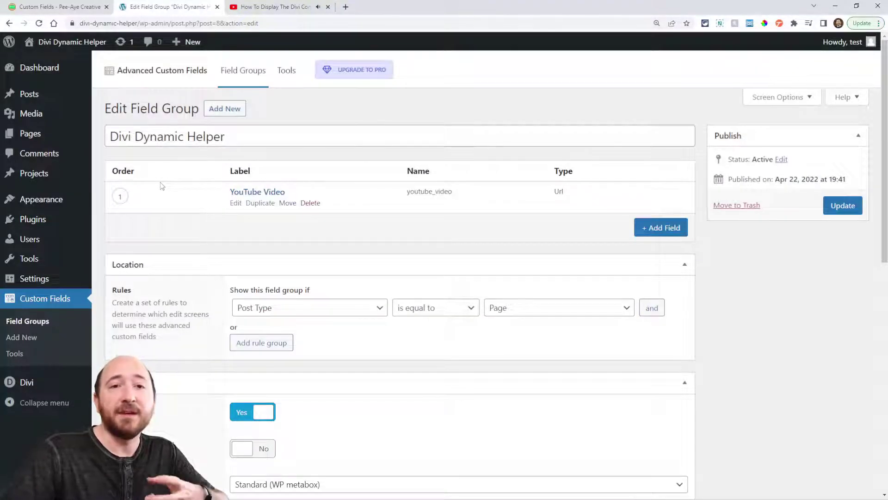
{"action": "left_click", "coordinate": [654, 229]}
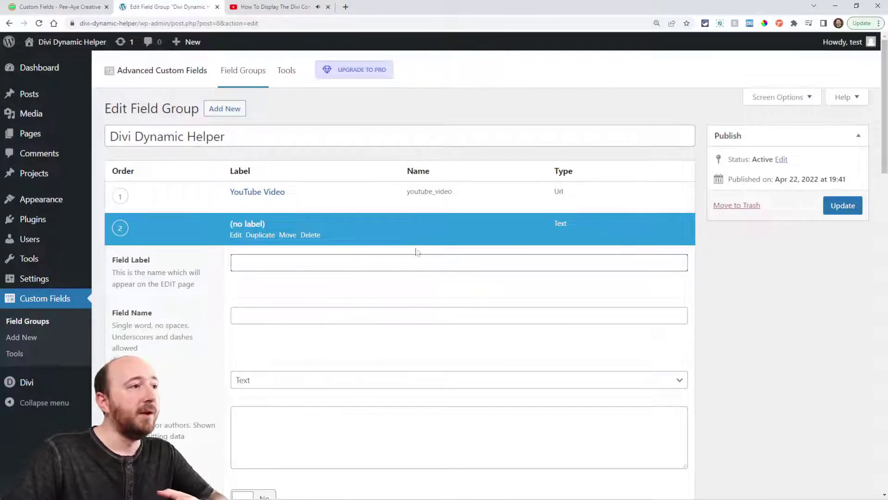
{"action": "type", "text": "Gallery"}
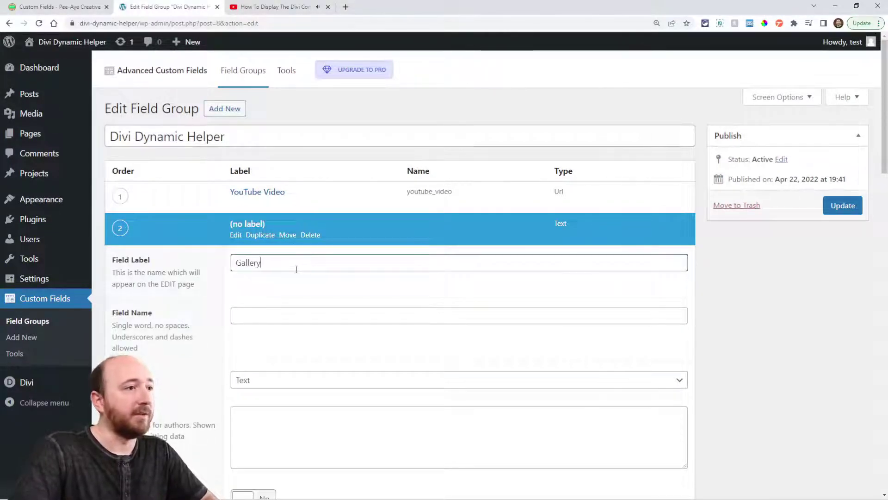
{"action": "left_click", "coordinate": [254, 385]}
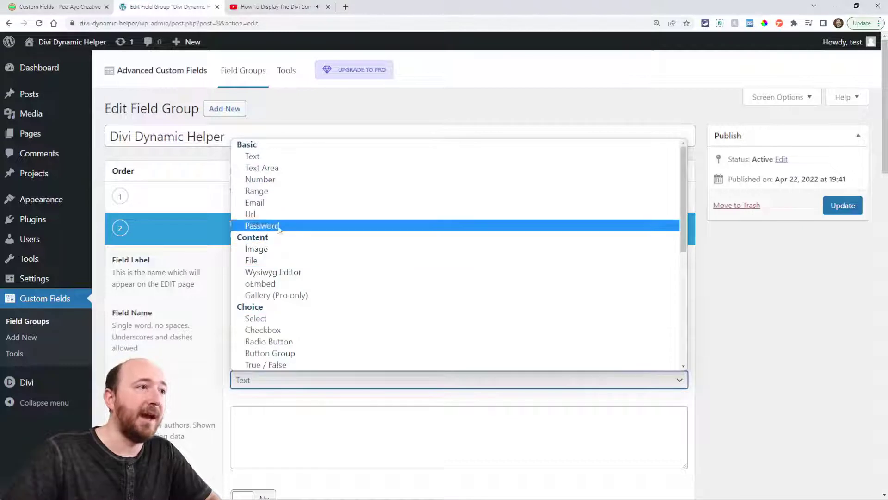
{"action": "scroll", "coordinate": [268, 218], "scroll_direction": "down", "scroll_amount": 3}
{"action": "scroll", "coordinate": [275, 281], "scroll_direction": "down", "scroll_amount": 3}
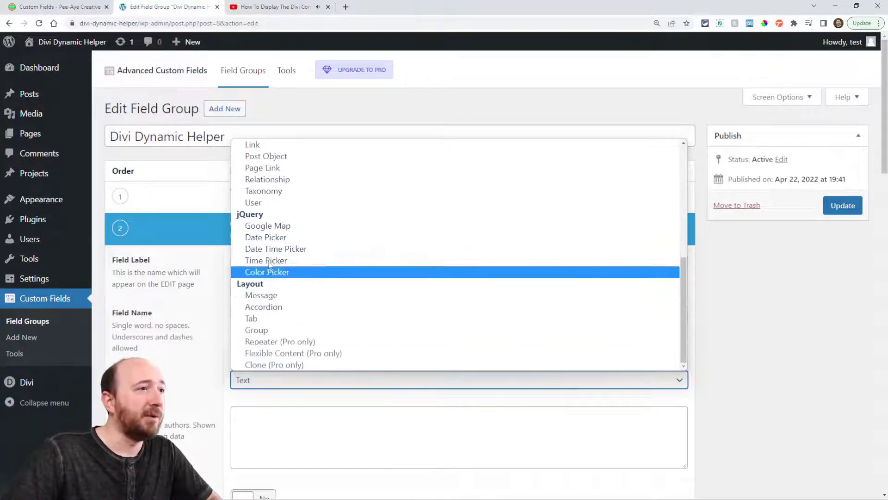
{"action": "left_click", "coordinate": [257, 330]}
Add a sub field 'Image 1' of type Image to the Gallery group.
{"action": "scroll", "coordinate": [324, 333], "scroll_direction": "down", "scroll_amount": 5}
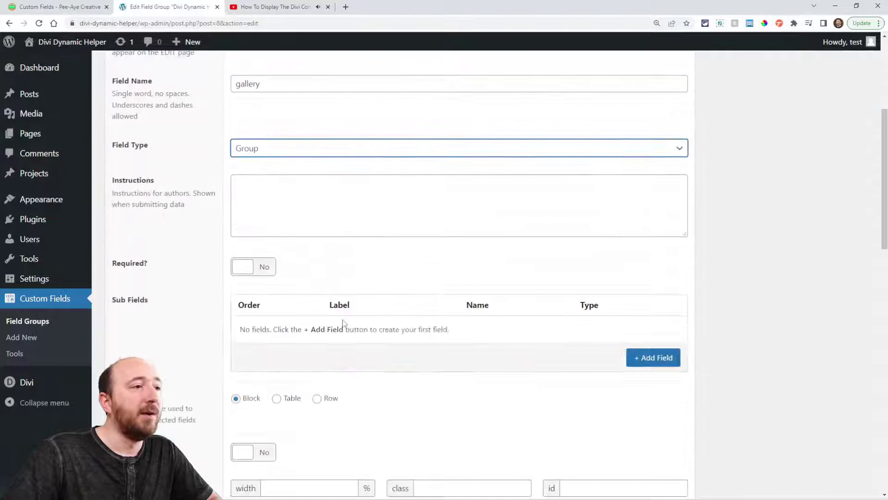
{"action": "left_click", "coordinate": [637, 359]}
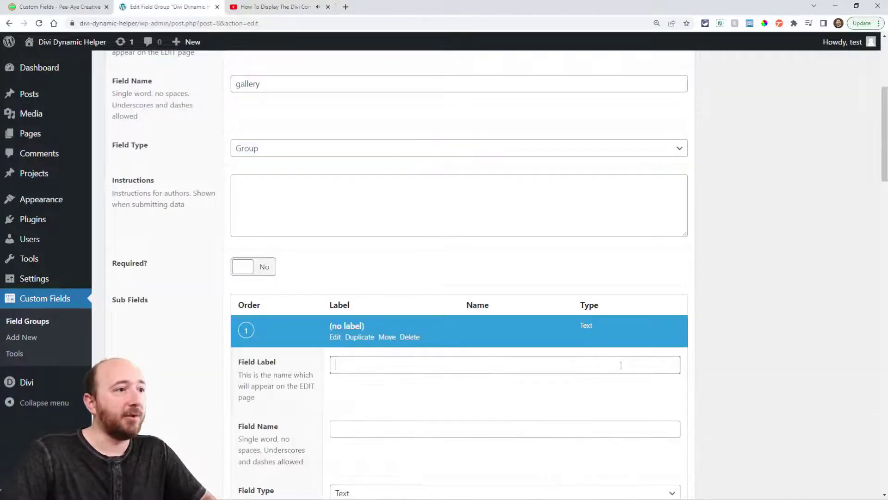
{"action": "scroll", "coordinate": [620, 366], "scroll_direction": "down", "scroll_amount": 4}
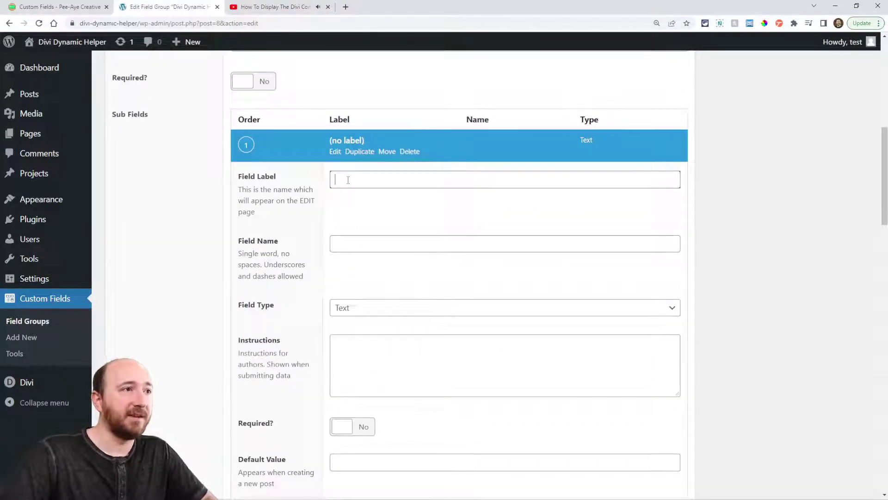
{"action": "type", "text": "Image 1"}
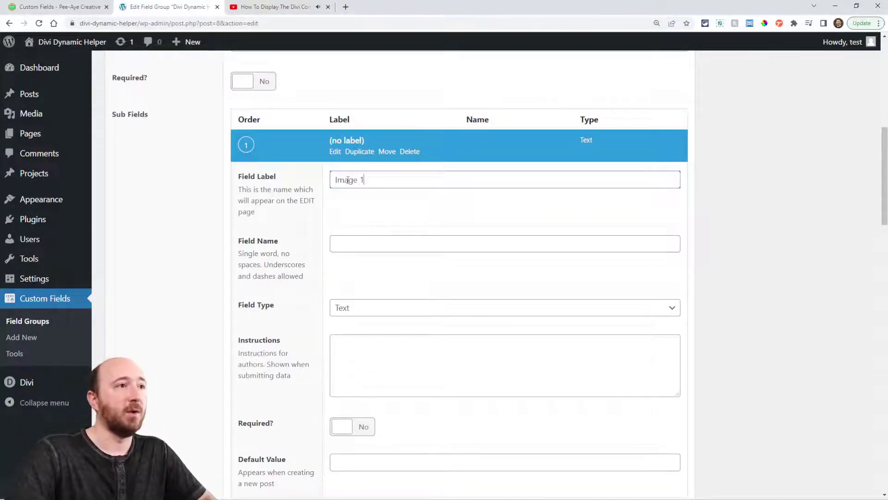
{"action": "left_click", "coordinate": [364, 307]}
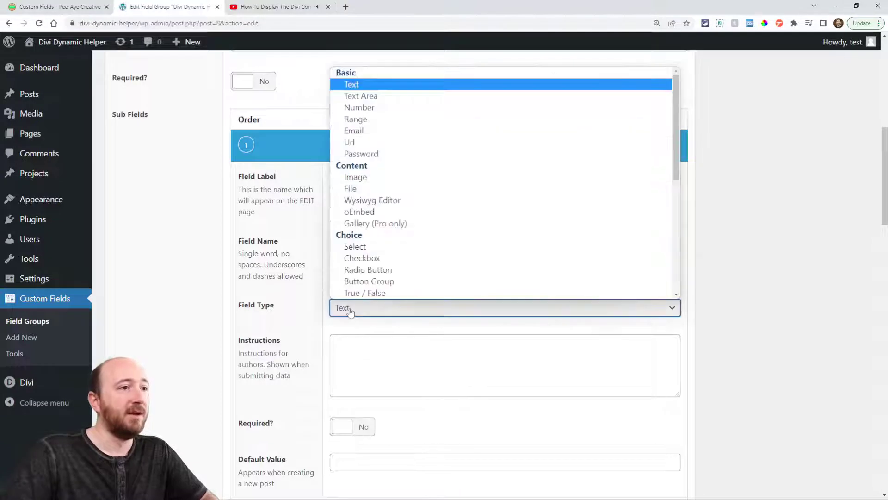
{"action": "left_click", "coordinate": [356, 178]}
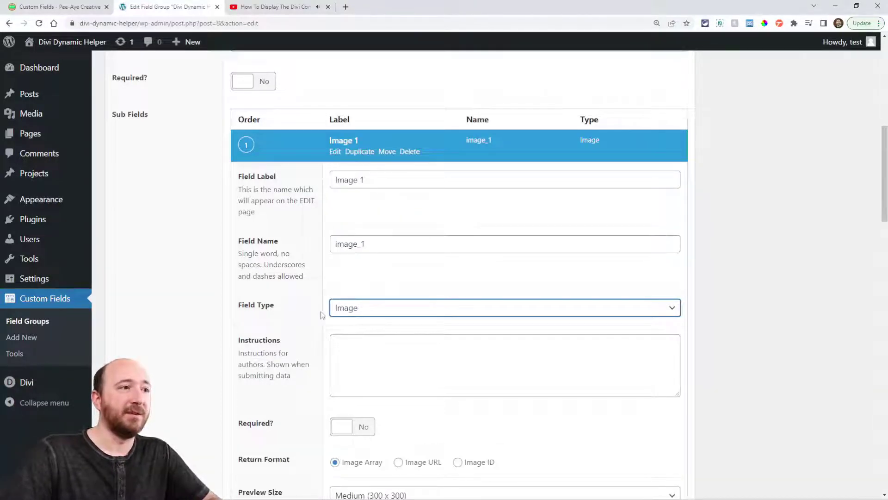
{"action": "left_click", "coordinate": [343, 143]}
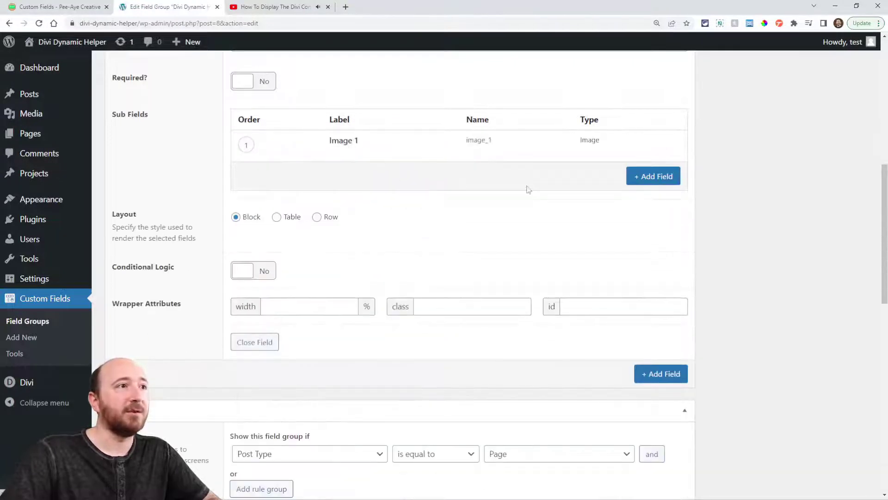
Add a second sub field 'Image 2' of type Image to the Gallery group.
{"action": "scroll", "coordinate": [598, 288], "scroll_direction": "up", "scroll_amount": 2}
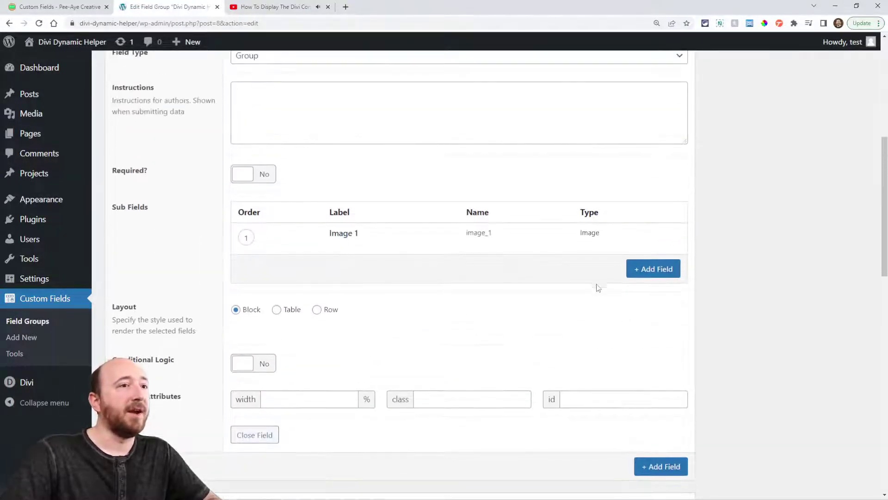
{"action": "left_click", "coordinate": [646, 274]}
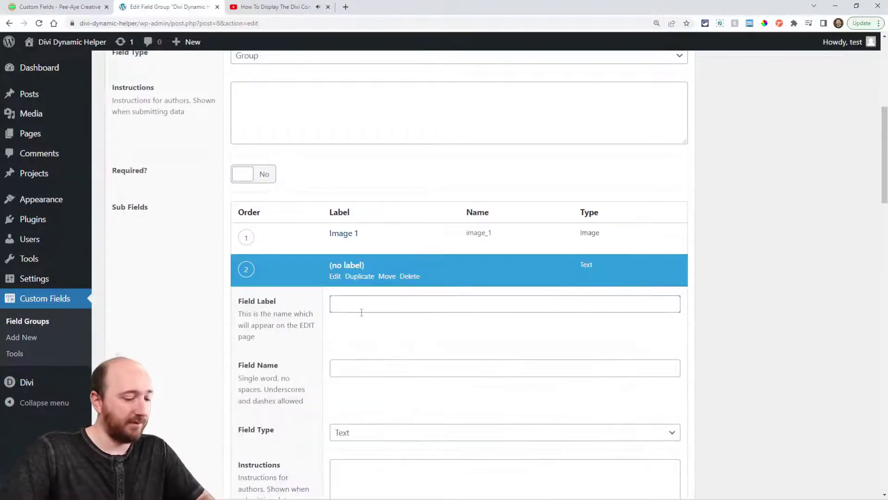
{"action": "type", "text": "Image 2"}
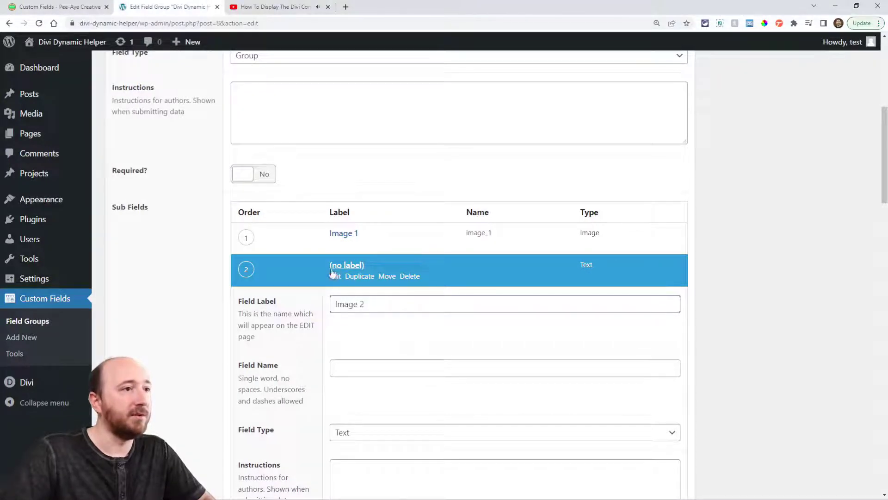
{"action": "left_click", "coordinate": [332, 273]}
{"action": "left_click", "coordinate": [348, 267]}
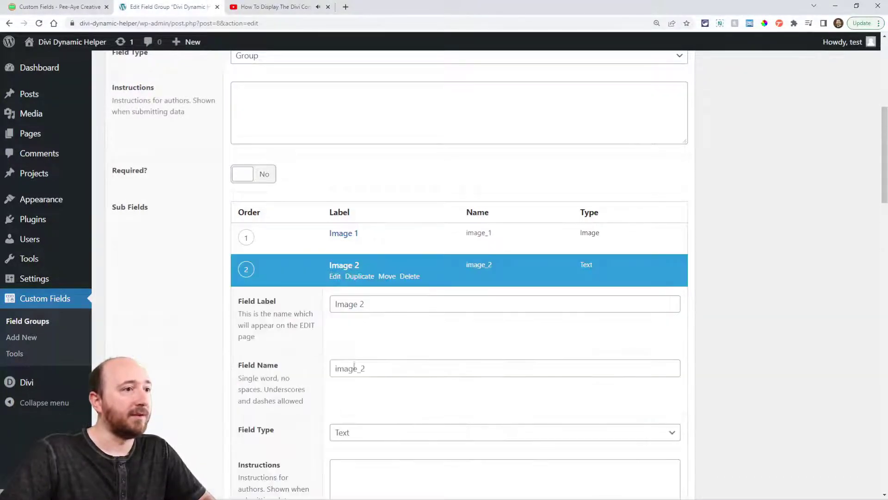
{"action": "left_click", "coordinate": [341, 432]}
{"action": "left_click", "coordinate": [352, 301]}
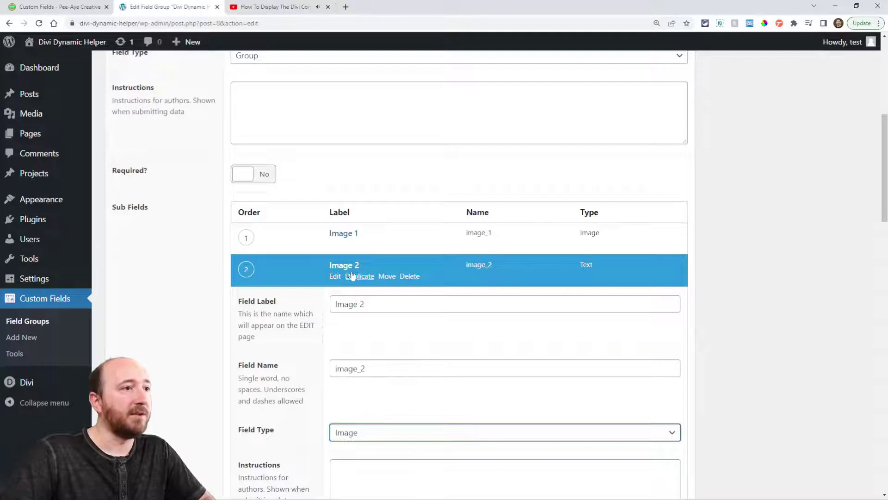
{"action": "left_click", "coordinate": [351, 275]}
{"action": "scroll", "coordinate": [445, 303], "scroll_direction": "down", "scroll_amount": 4}
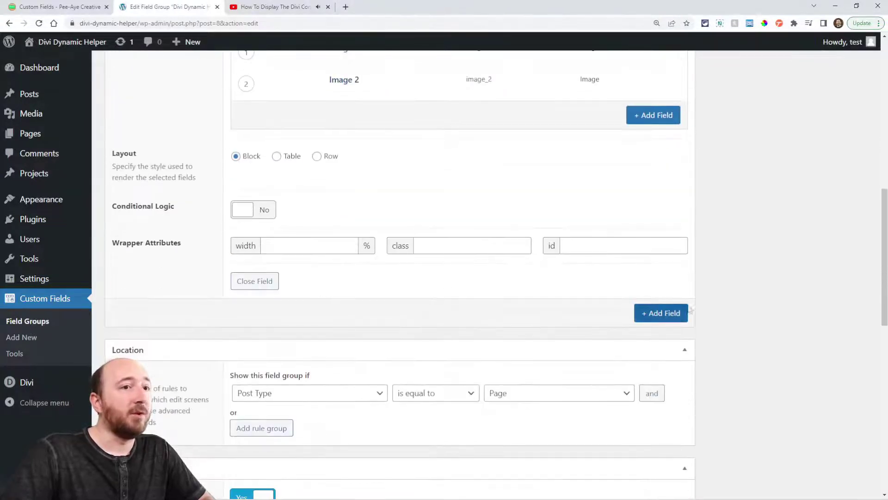
Add a third field named Map with the Google Map type, then update the field group.
{"action": "left_click", "coordinate": [654, 313]}
{"action": "scroll", "coordinate": [515, 323], "scroll_direction": "down", "scroll_amount": 3}
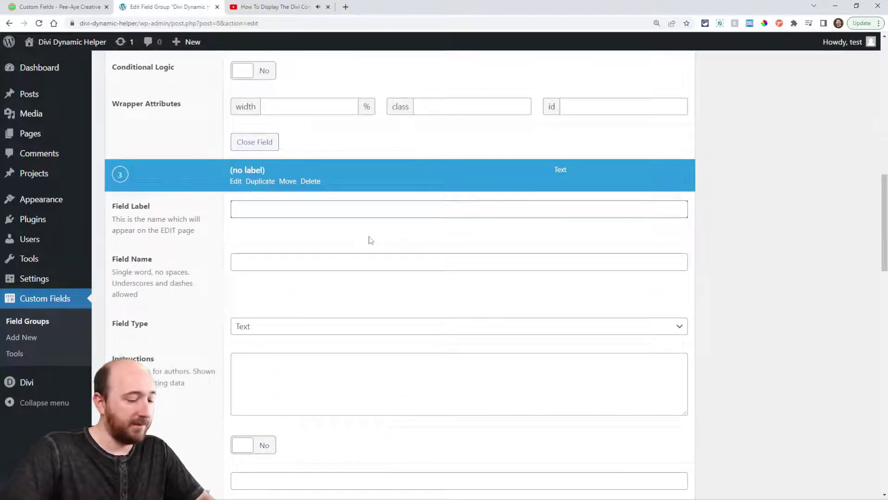
{"action": "type", "text": "Total"}
{"action": "left_click", "coordinate": [281, 329]}
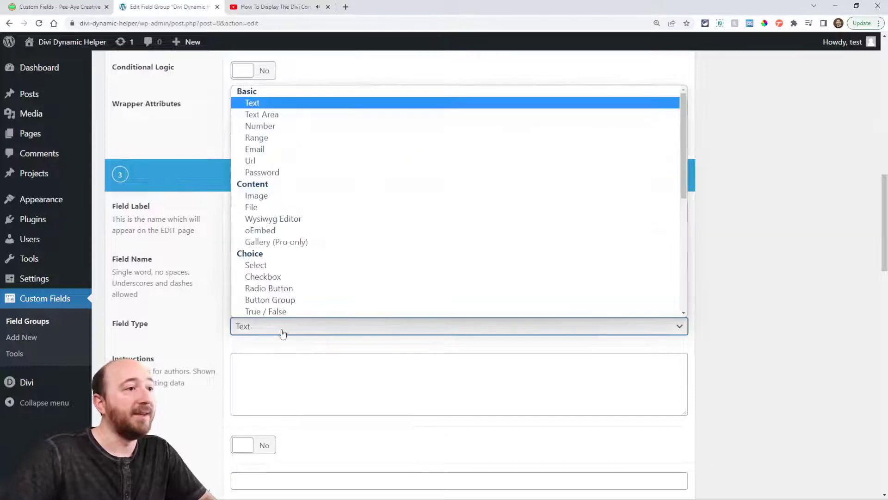
{"action": "scroll", "coordinate": [280, 197], "scroll_direction": "down", "scroll_amount": 2}
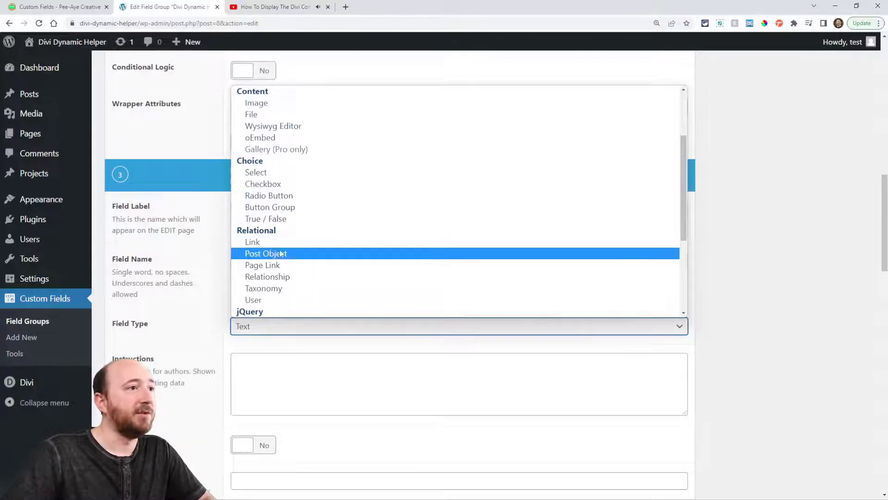
{"action": "scroll", "coordinate": [282, 253], "scroll_direction": "down", "scroll_amount": 3}
{"action": "left_click", "coordinate": [268, 174]}
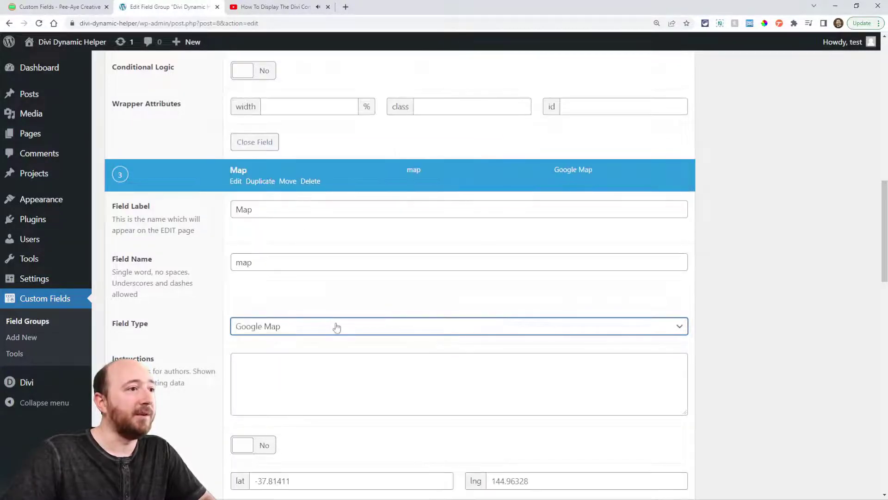
{"action": "scroll", "coordinate": [337, 327], "scroll_direction": "down", "scroll_amount": 8}
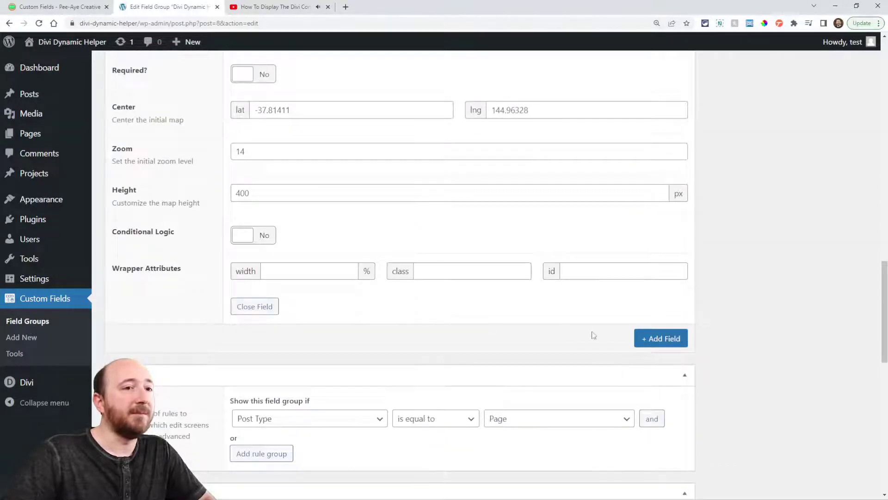
{"action": "scroll", "coordinate": [579, 324], "scroll_direction": "up", "scroll_amount": 15}
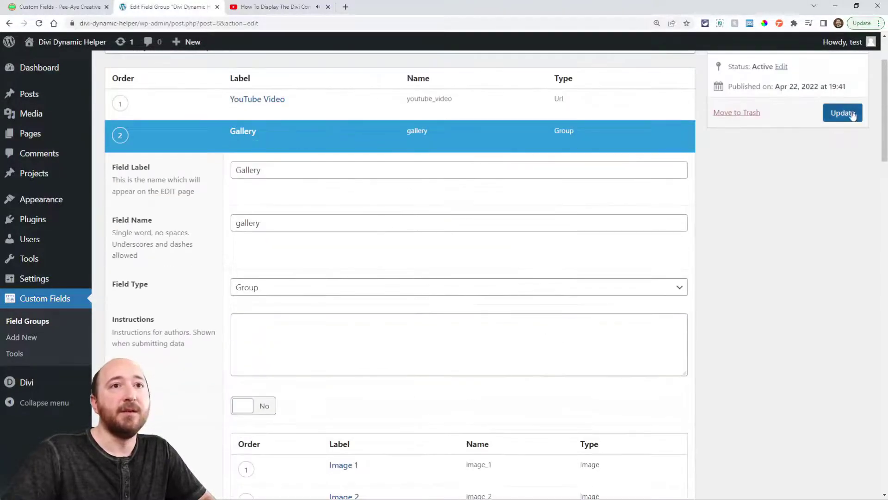
{"action": "left_click", "coordinate": [841, 112]}
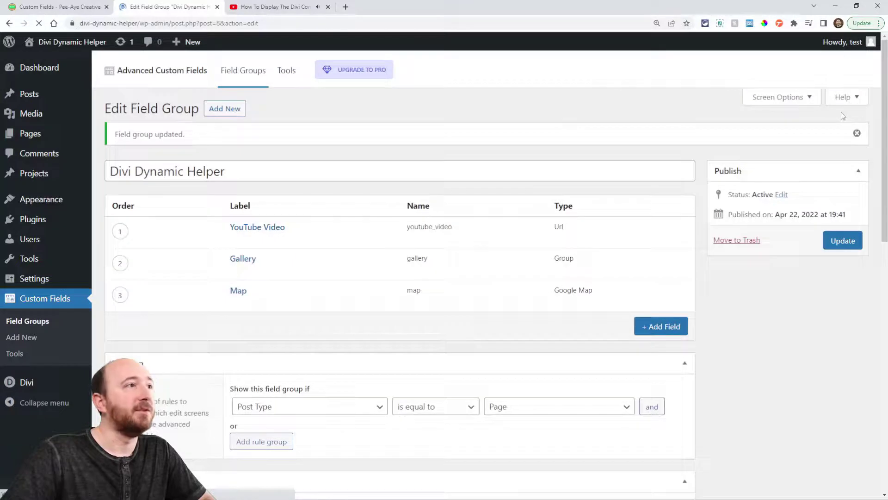
Open the Sample Page editor and check Image 1's image picker, closing it without choosing a picture.
{"action": "mouse_move", "coordinate": [21, 133]}
{"action": "left_click", "coordinate": [123, 139]}
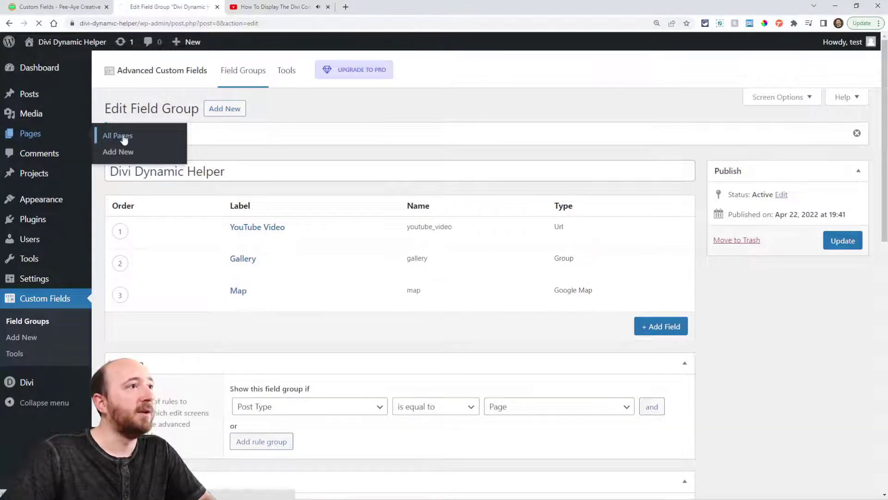
{"action": "left_click", "coordinate": [134, 206]}
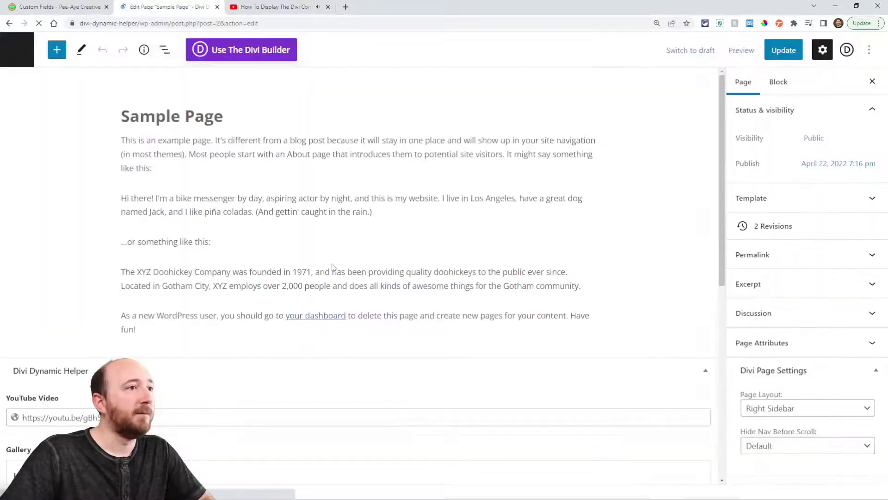
{"action": "scroll", "coordinate": [393, 356], "scroll_direction": "down", "scroll_amount": 8}
{"action": "scroll", "coordinate": [370, 342], "scroll_direction": "up", "scroll_amount": 4}
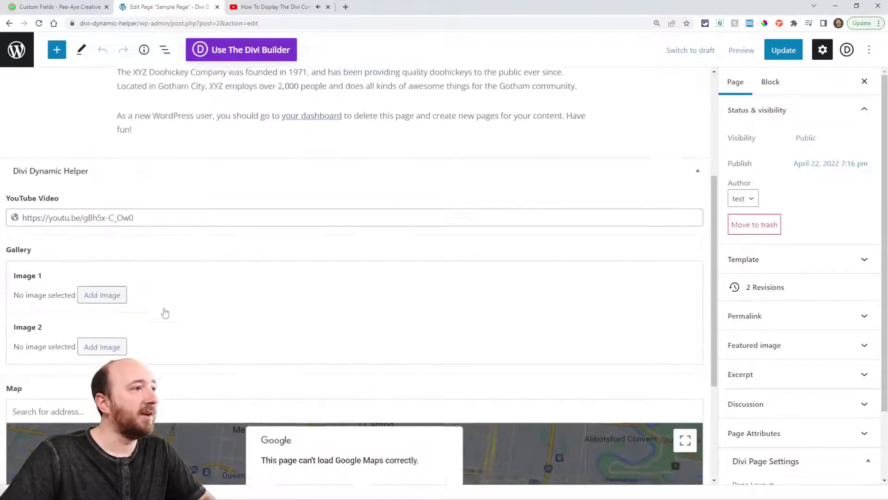
{"action": "scroll", "coordinate": [165, 313], "scroll_direction": "up", "scroll_amount": 1}
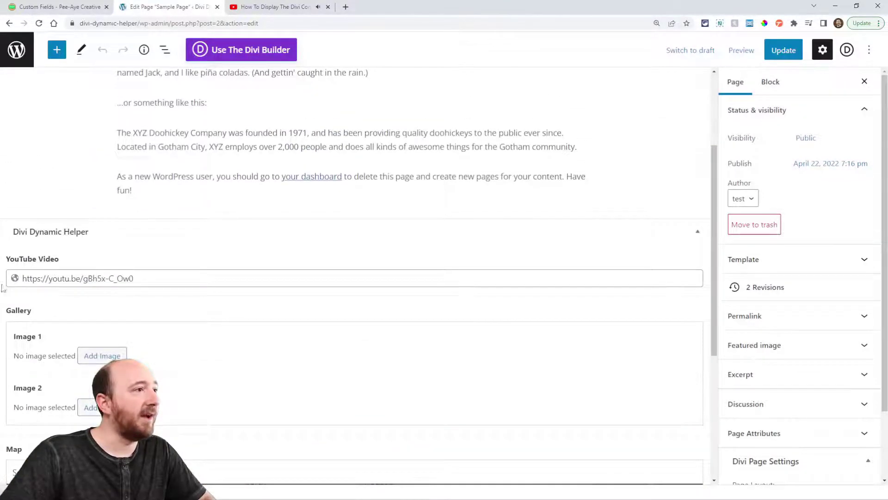
{"action": "left_click", "coordinate": [101, 356]}
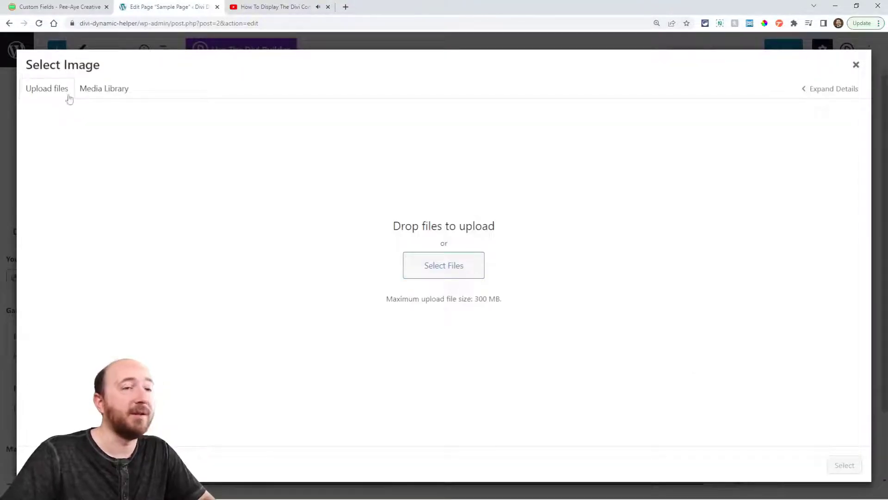
{"action": "left_click", "coordinate": [856, 65]}
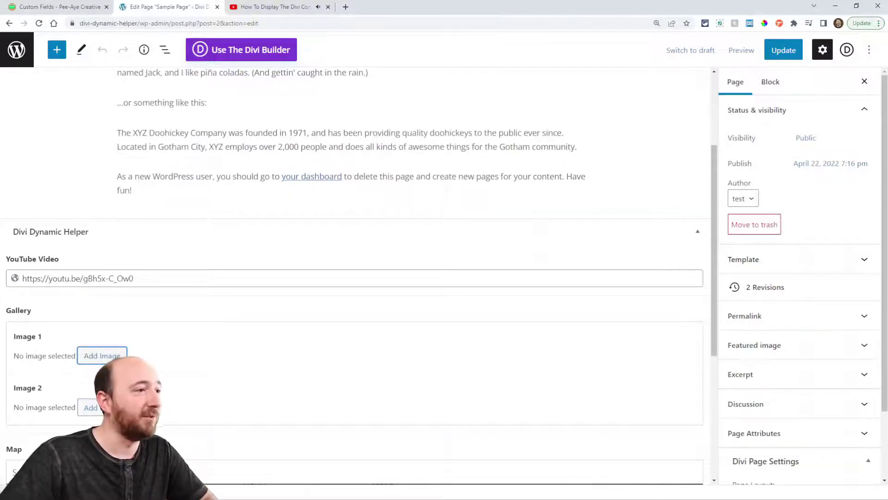
Dismiss the Google Maps error on the Map field and focus its Search for address box.
{"action": "scroll", "coordinate": [250, 365], "scroll_direction": "down", "scroll_amount": 5}
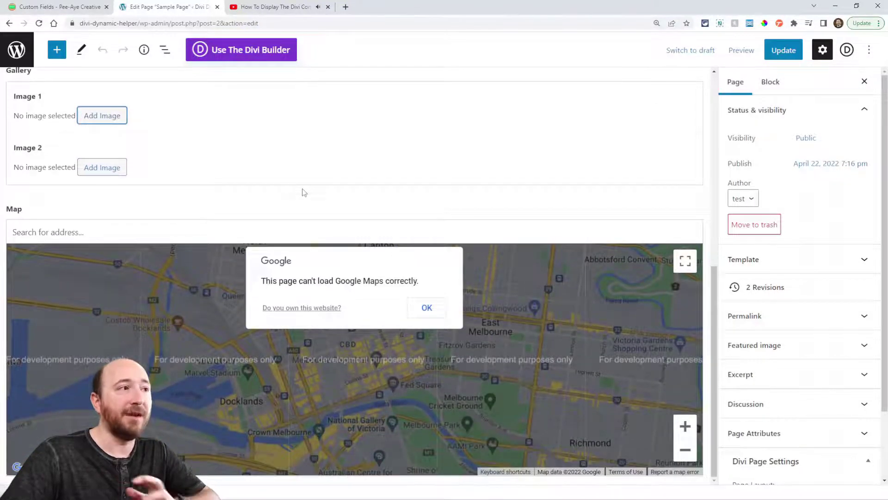
{"action": "left_click", "coordinate": [423, 308]}
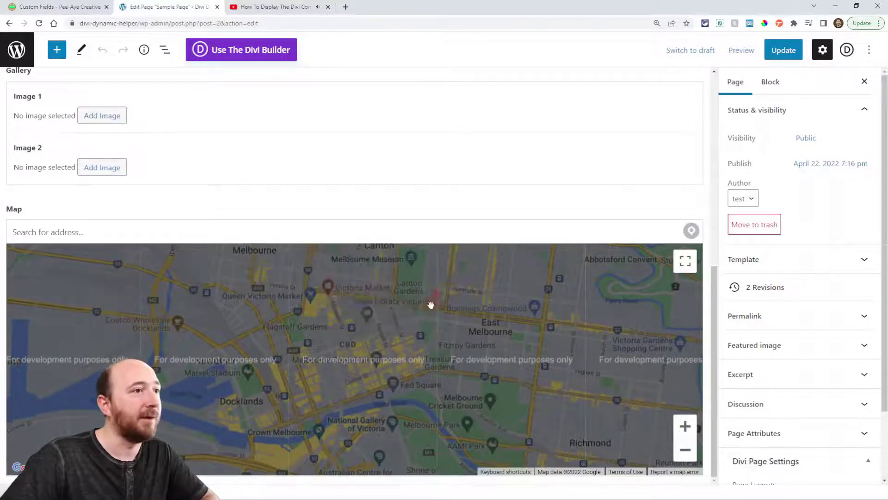
{"action": "left_click", "coordinate": [43, 237]}
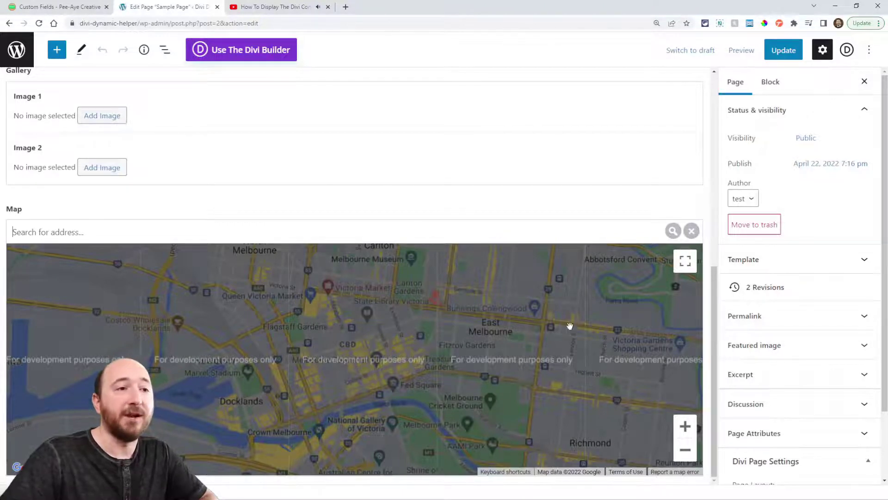